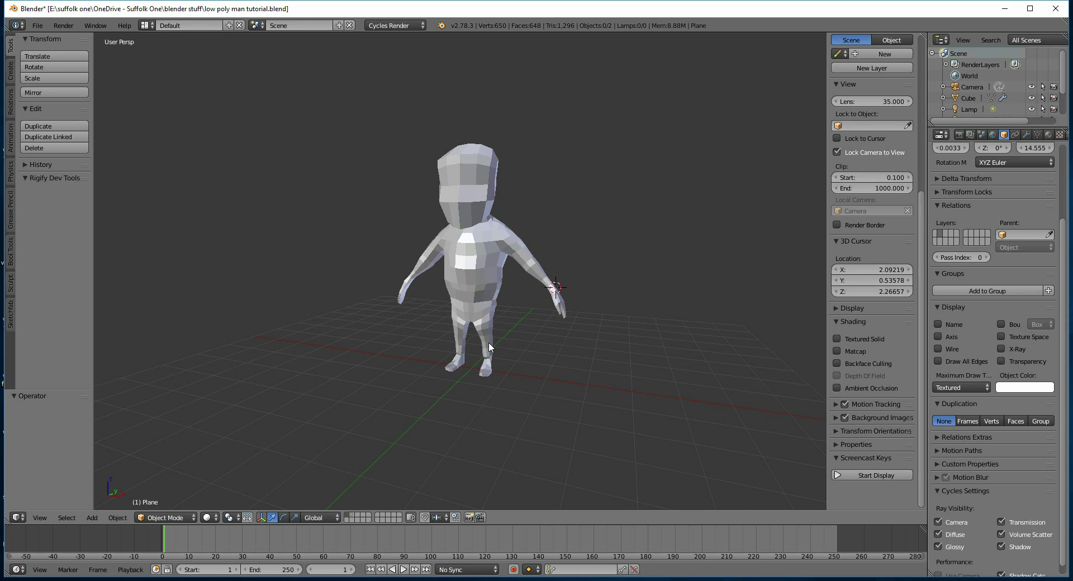
Switch to Front Ortho view, hide the background images, turn on keystroke display, and centre the character
key("KP_1")
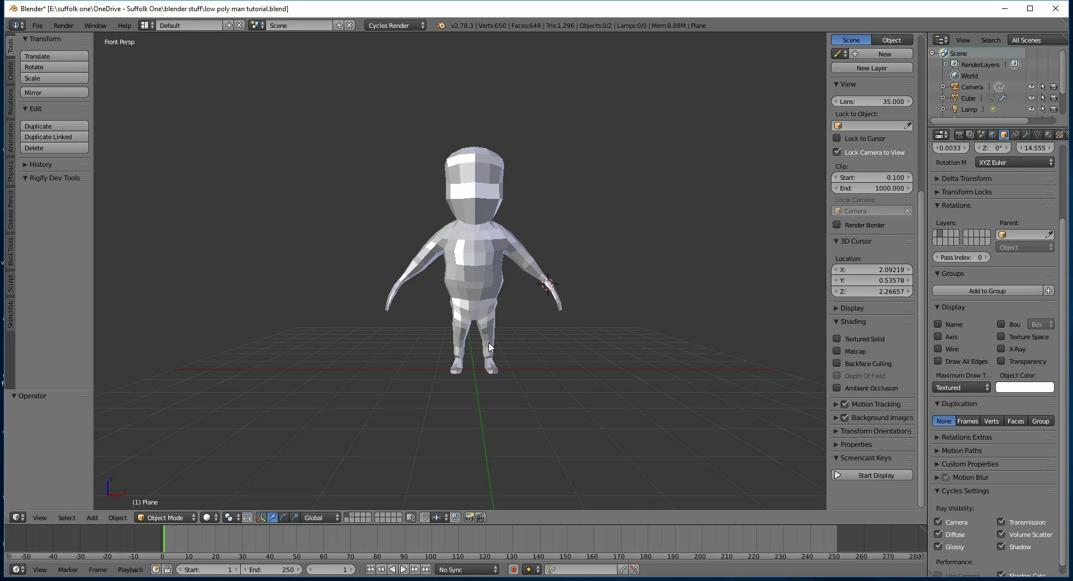
key("KP_5")
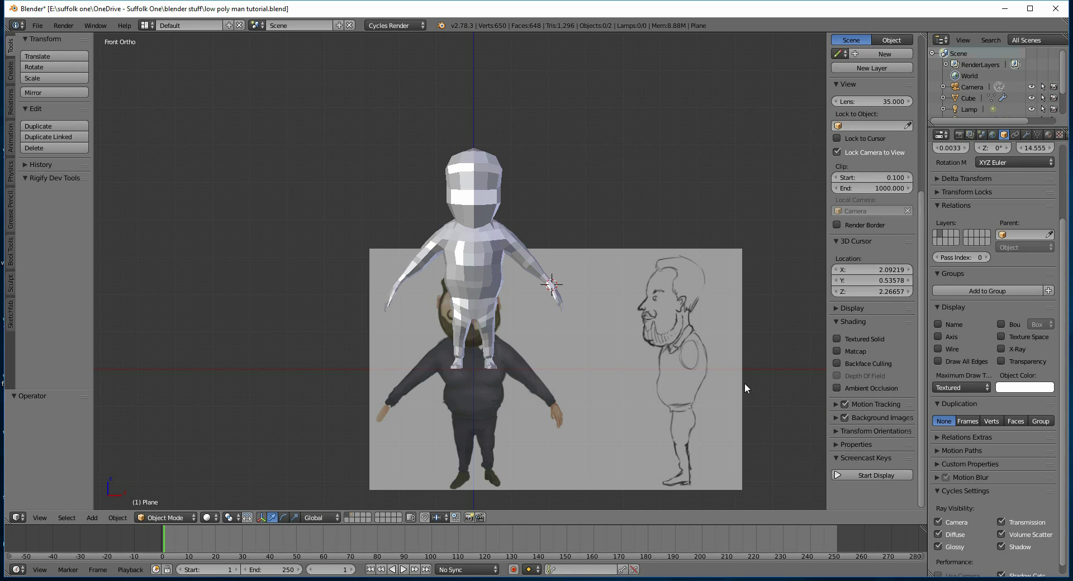
left_click(845, 418)
left_click(870, 475)
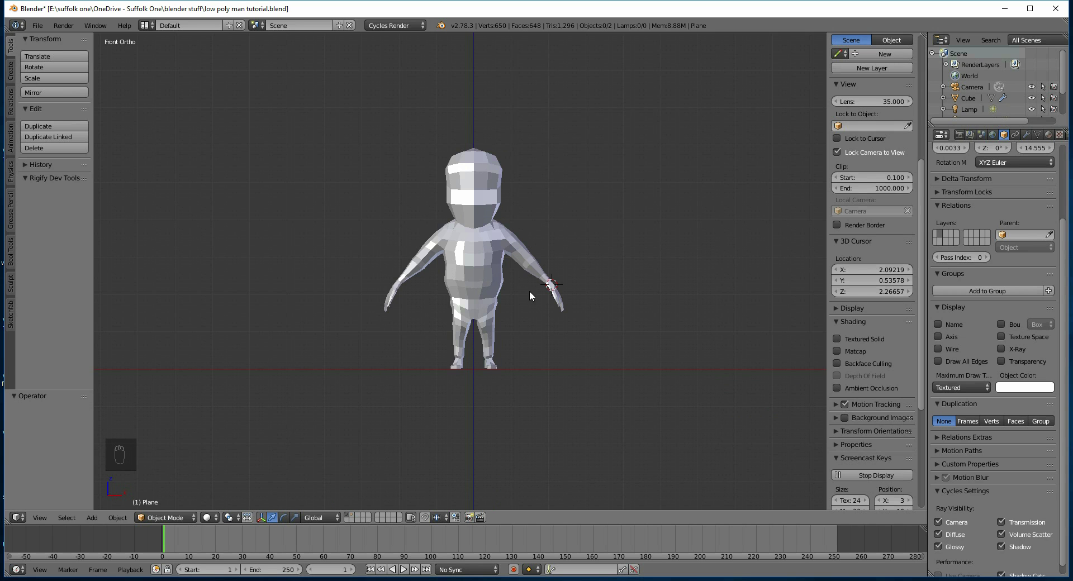
scroll(505, 311, "up", 3)
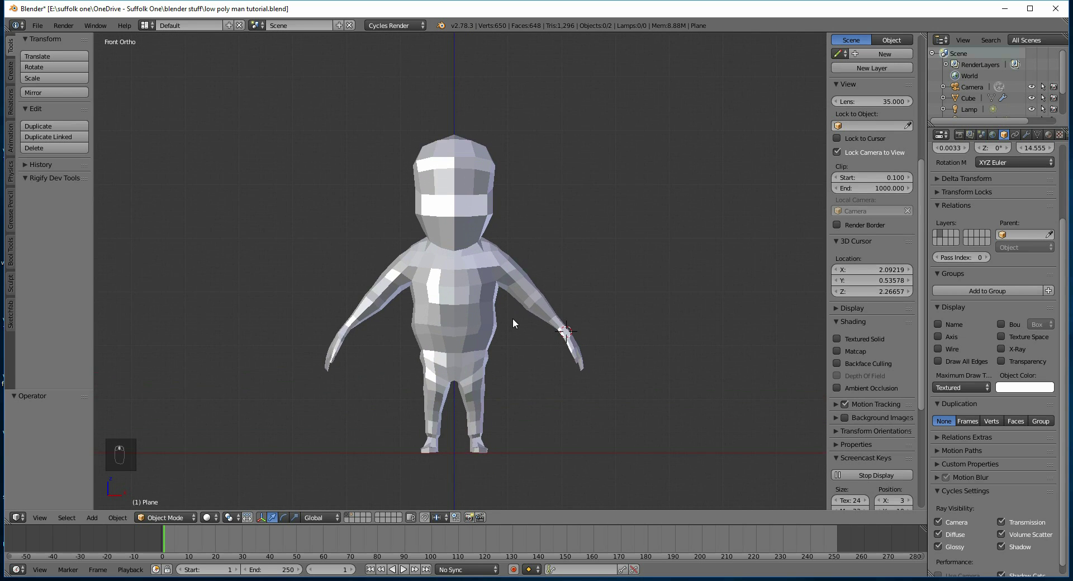
middle_click_drag(513, 323, 508, 309, "shift")
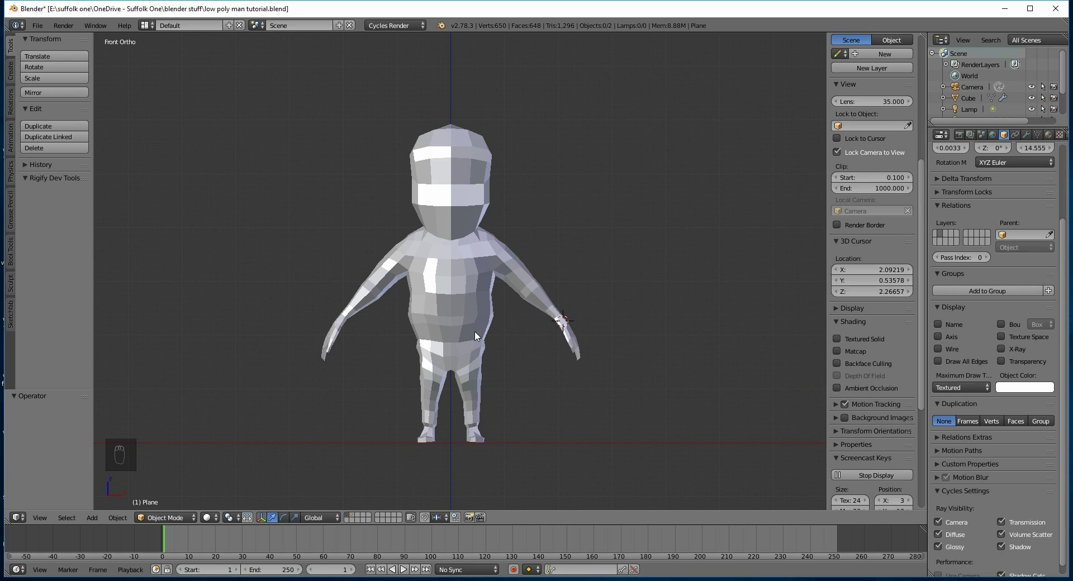
Add an Armature > Single Bone and drop it at the character's pelvis
key("shift+a")
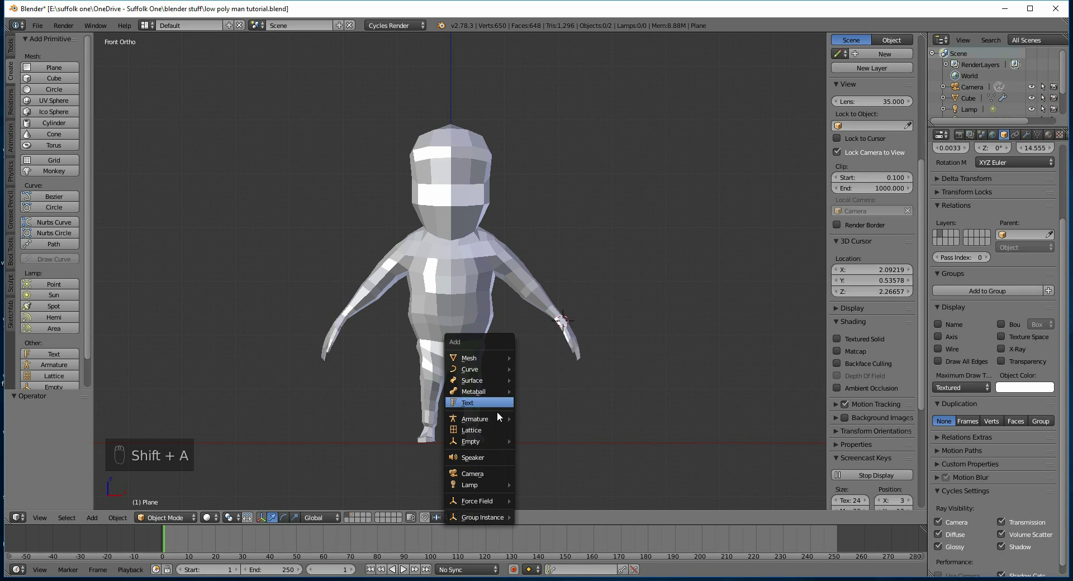
mouse_move(483, 422)
left_click(536, 423)
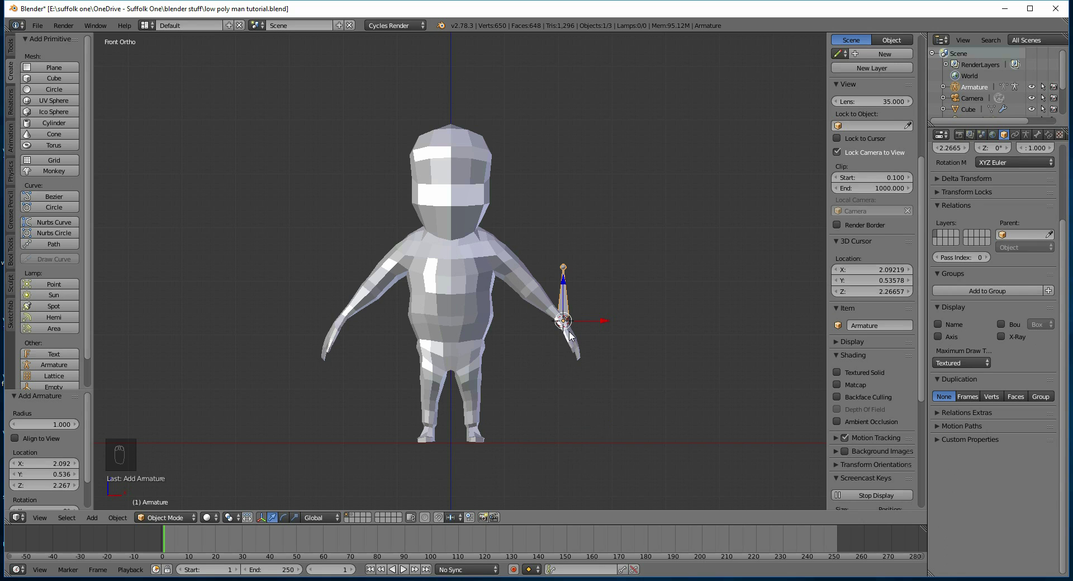
key("g")
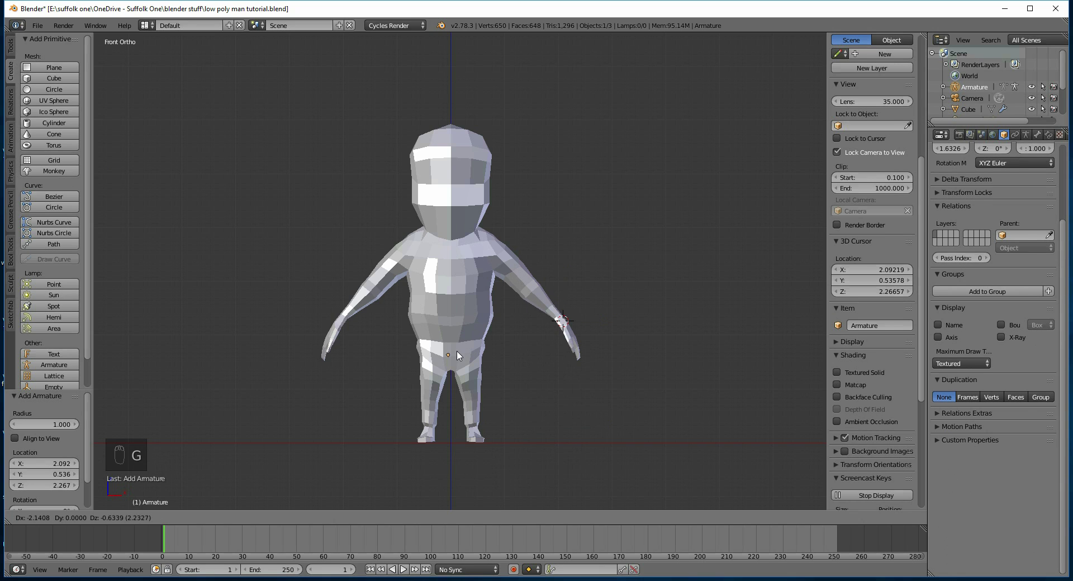
left_click(461, 356)
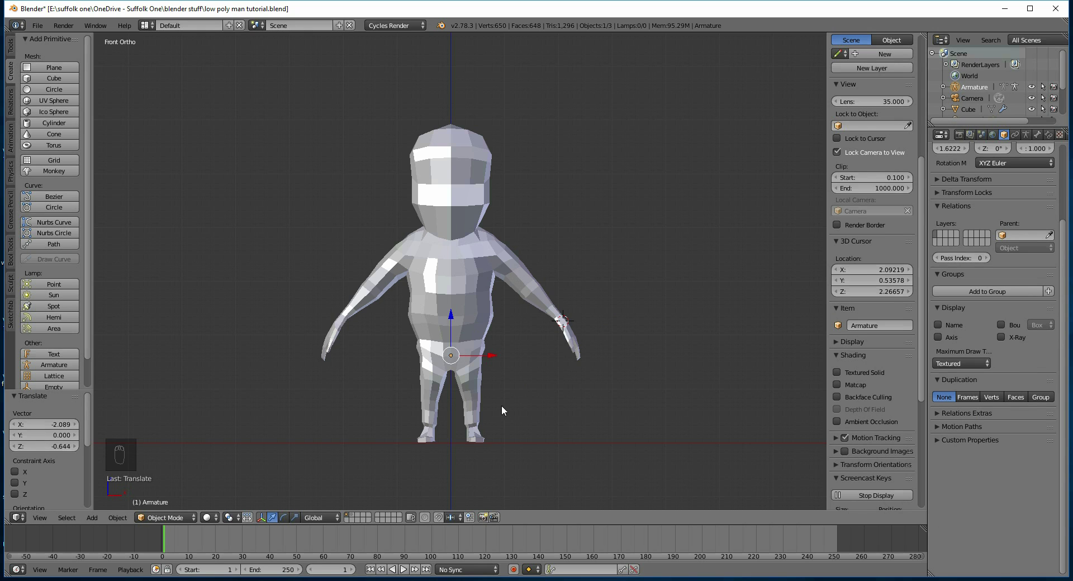
Select the character mesh and set its Y and Z location to 0
right_click(524, 438)
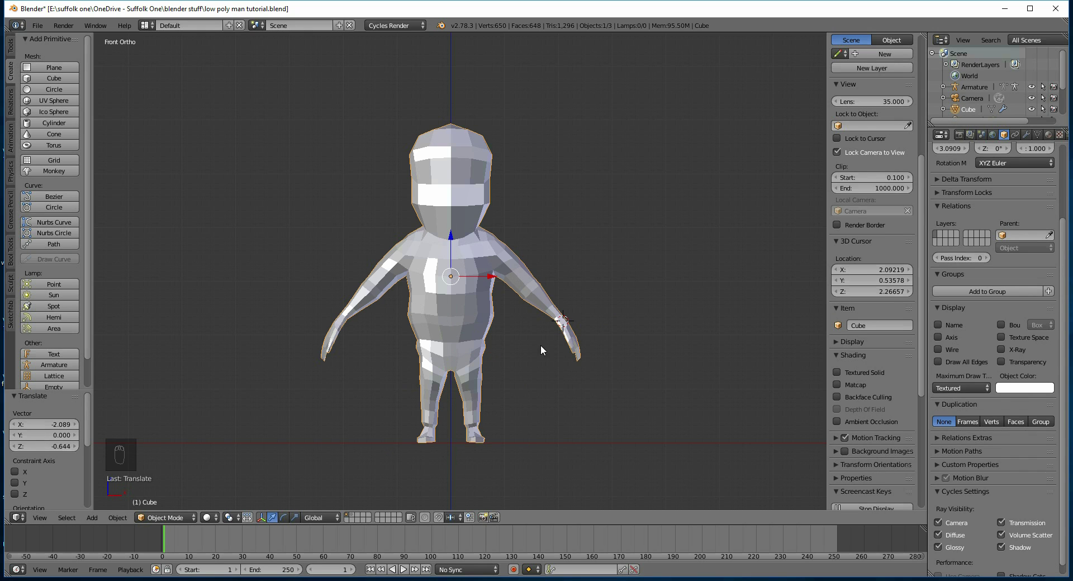
scroll(871, 168, "up", 8)
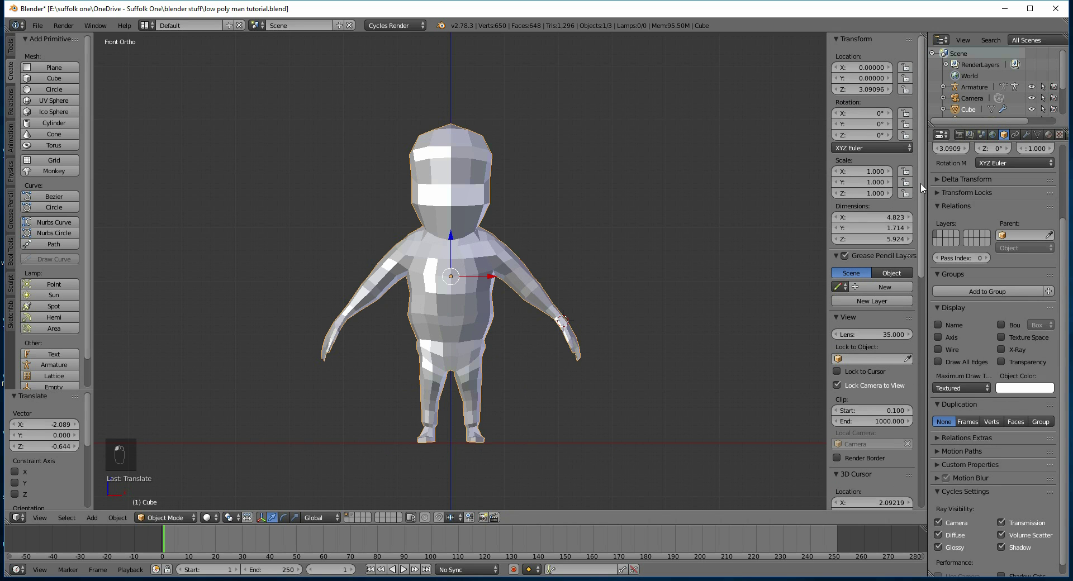
left_click_drag(868, 78, 868, 90)
key("Return")
key("KP_Decimal")
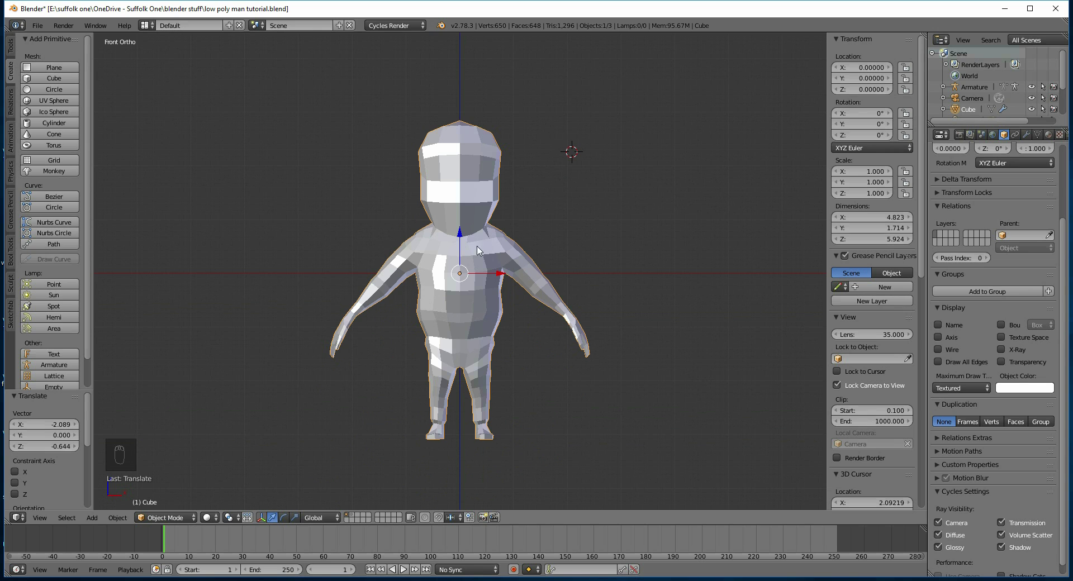
In Edit Mode, raise all the mesh's vertices along Z so the feet sit at the origin
key("Tab")
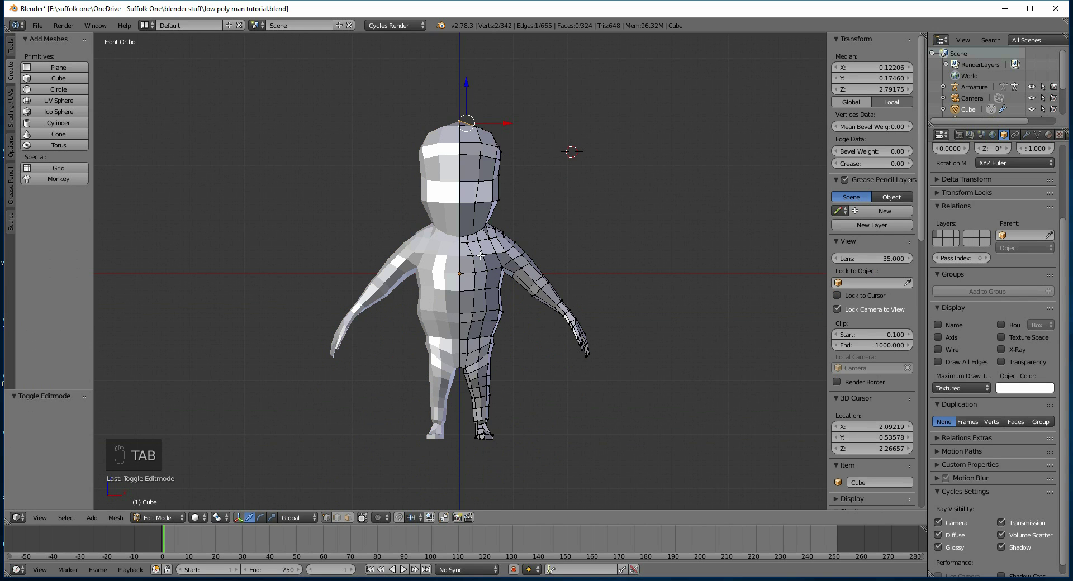
key("a")
key("a")
key("a")
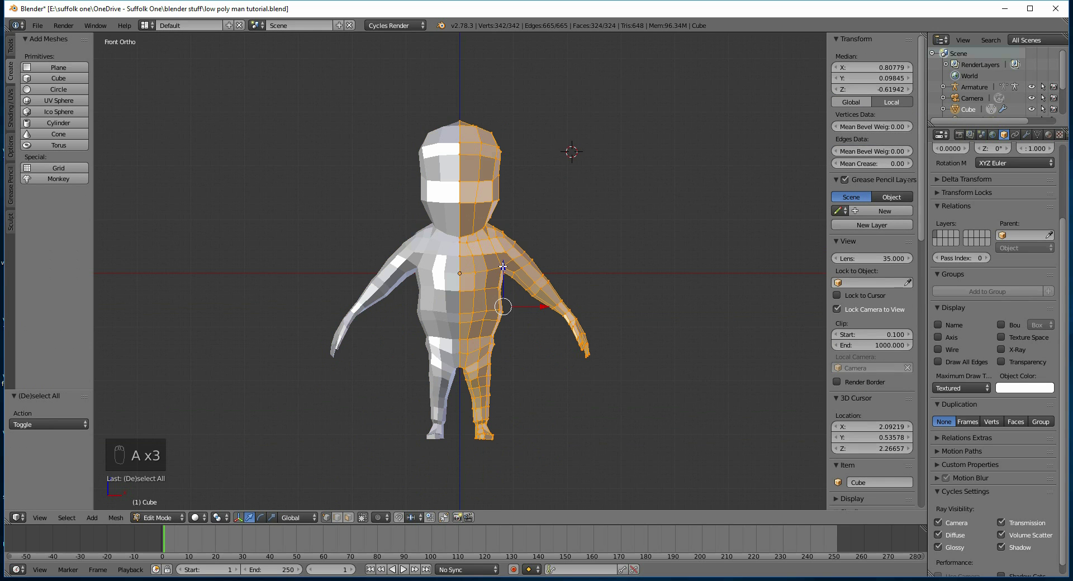
key("g")
key("z")
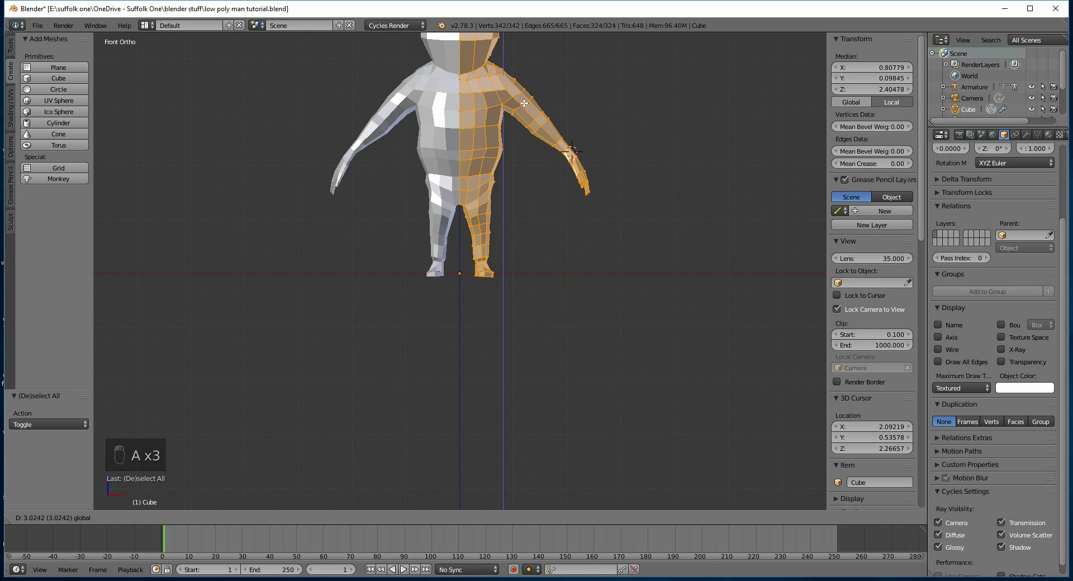
left_click(519, 114)
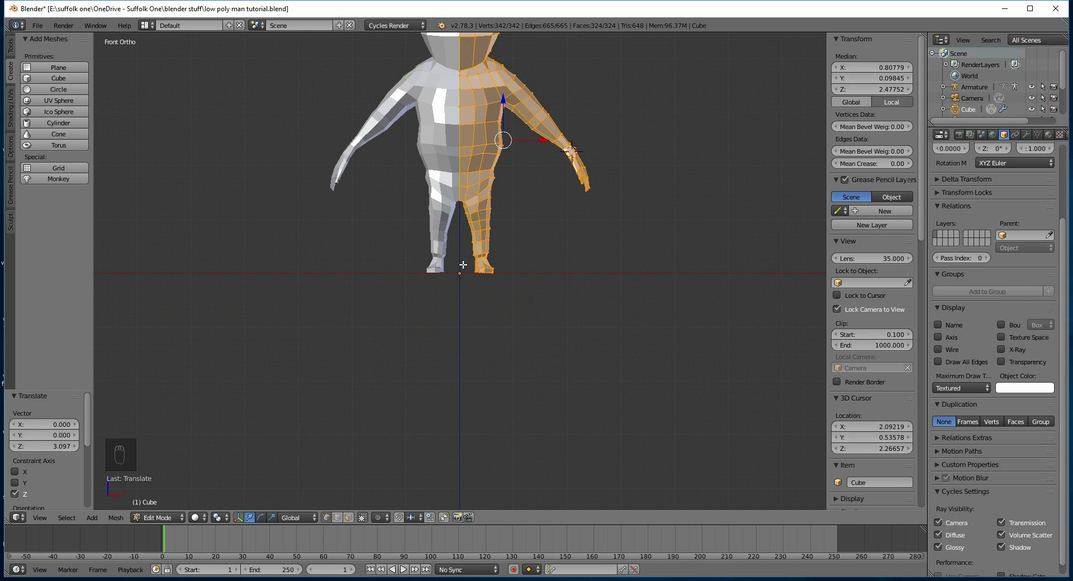
key("Tab")
middle_click_drag(469, 272, 465, 427, "shift")
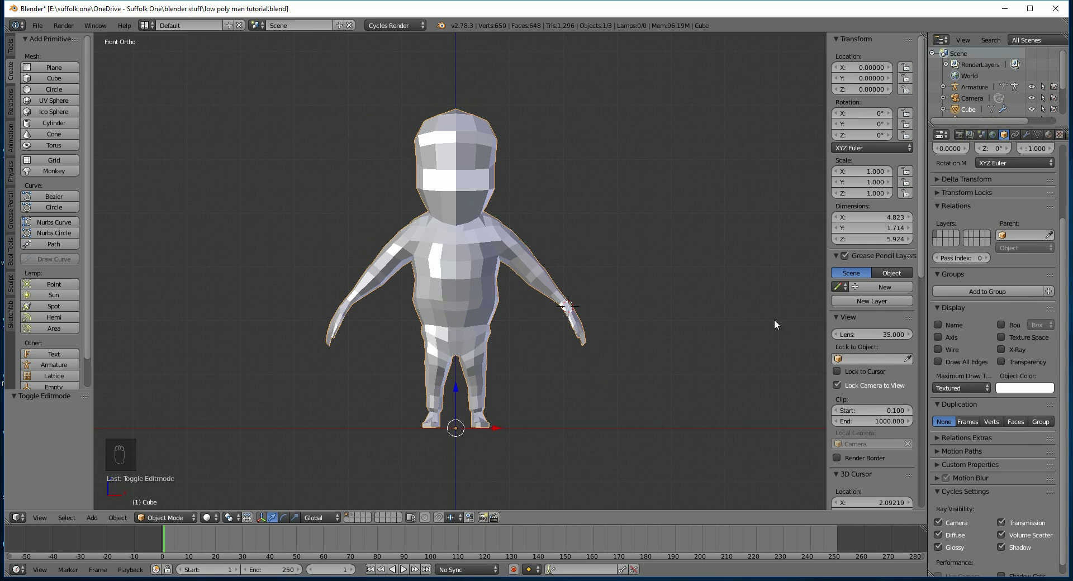
Select the armature and enable X-Ray in its Armature data Display settings
left_click(977, 88)
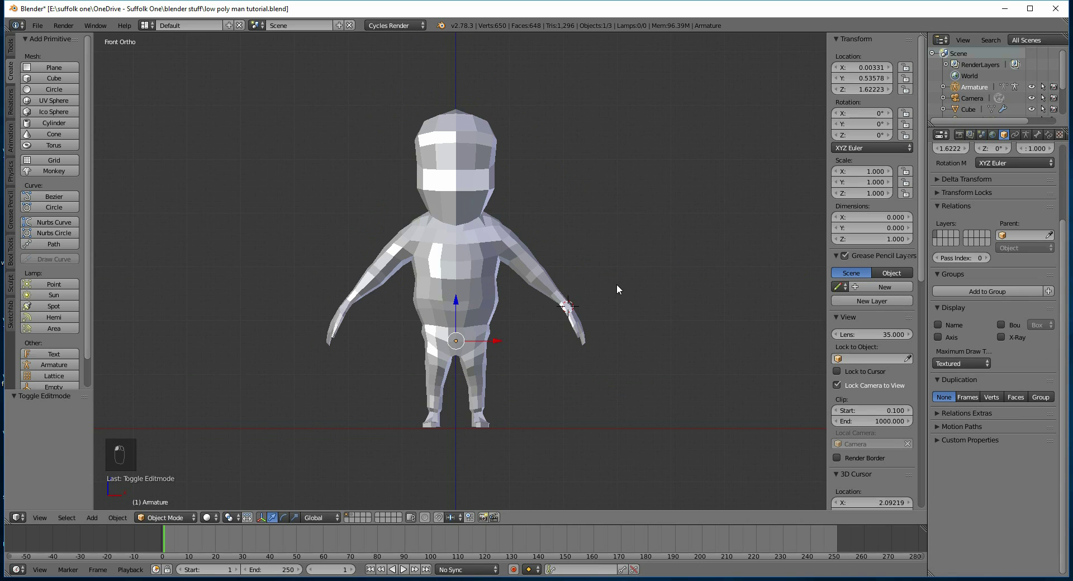
key("z")
right_click(458, 333)
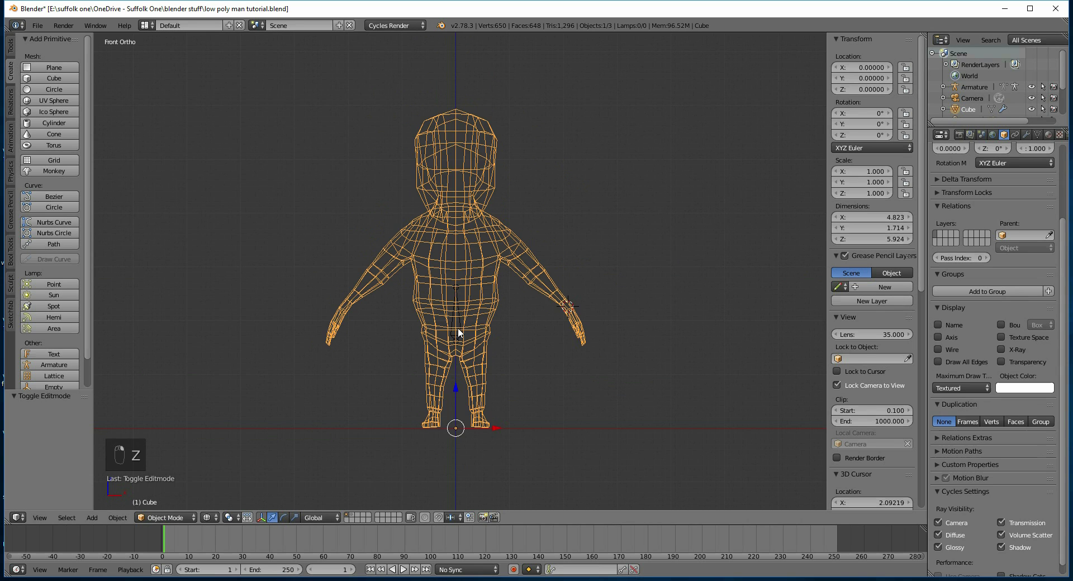
right_click(461, 328)
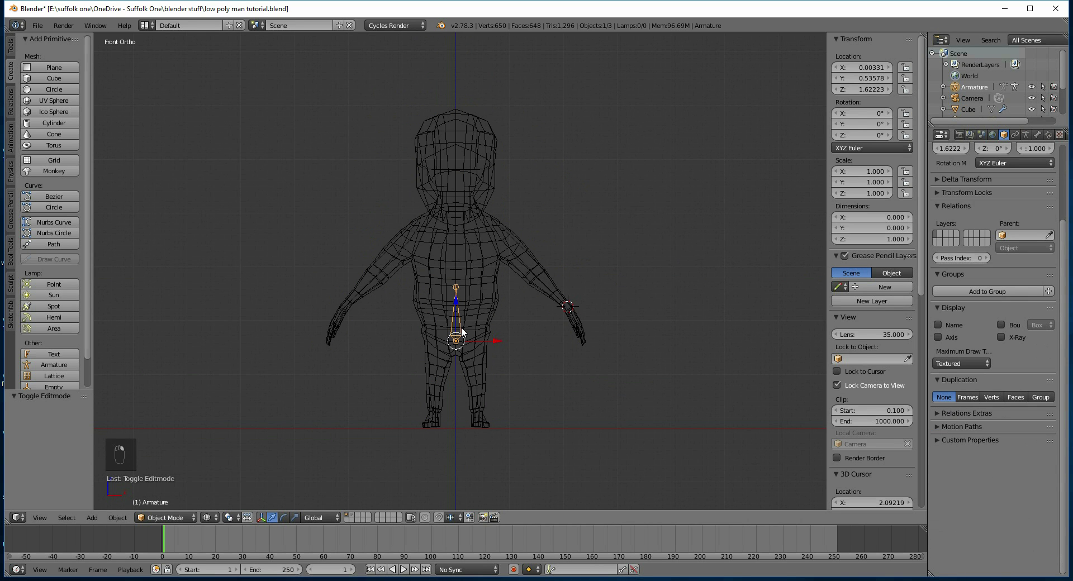
key("z")
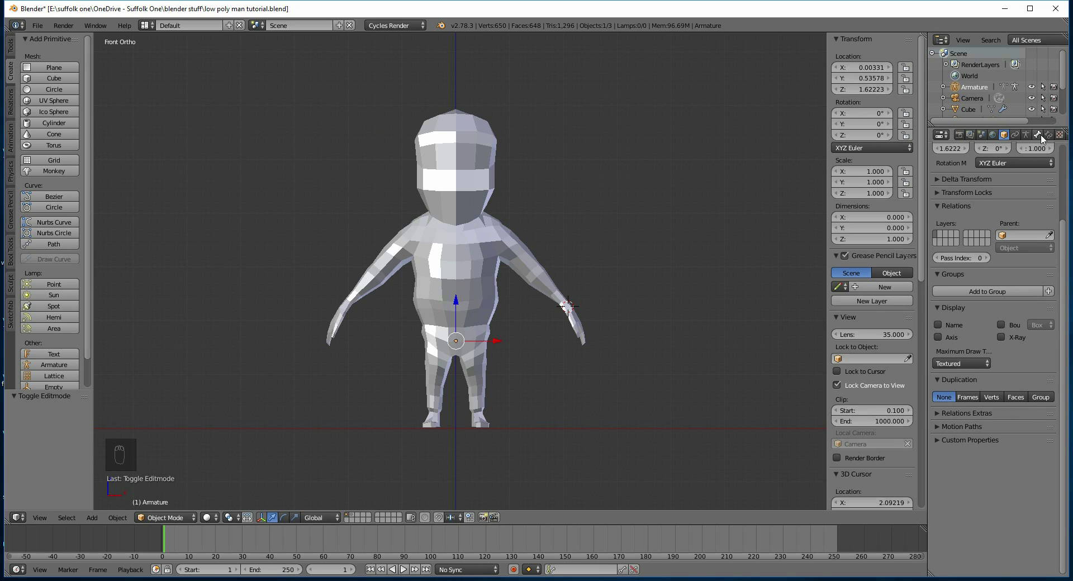
left_click(1026, 135)
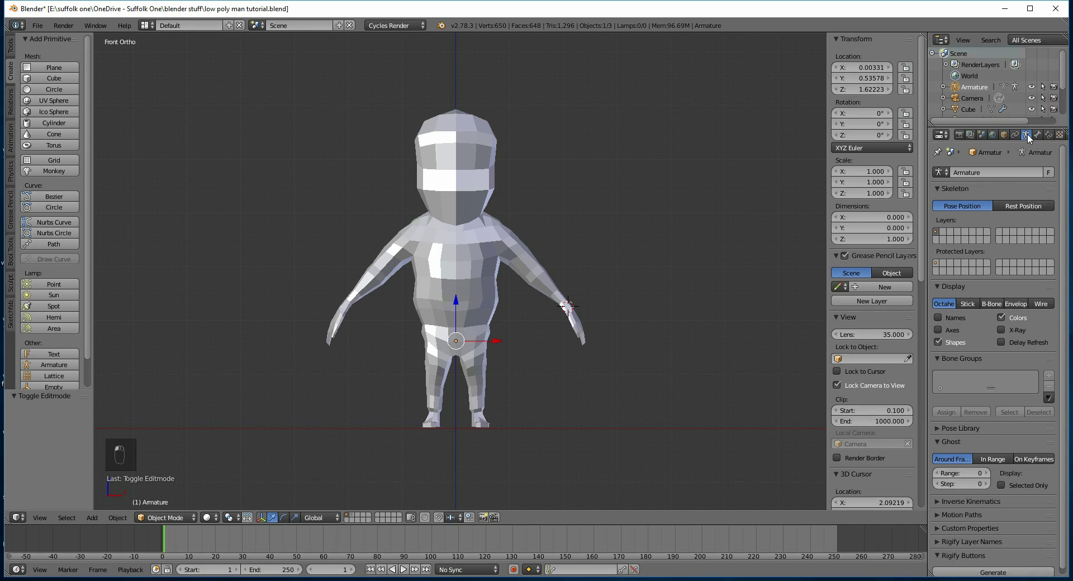
left_click(1003, 330)
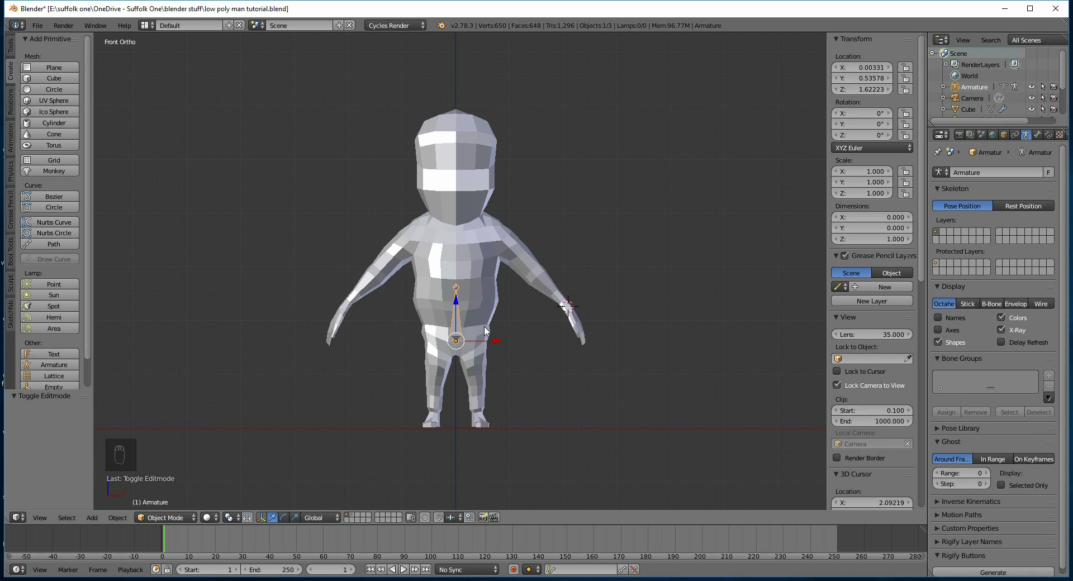
From the right view, move the armature into the body and lower its joint in Edit Mode
key("KP_3")
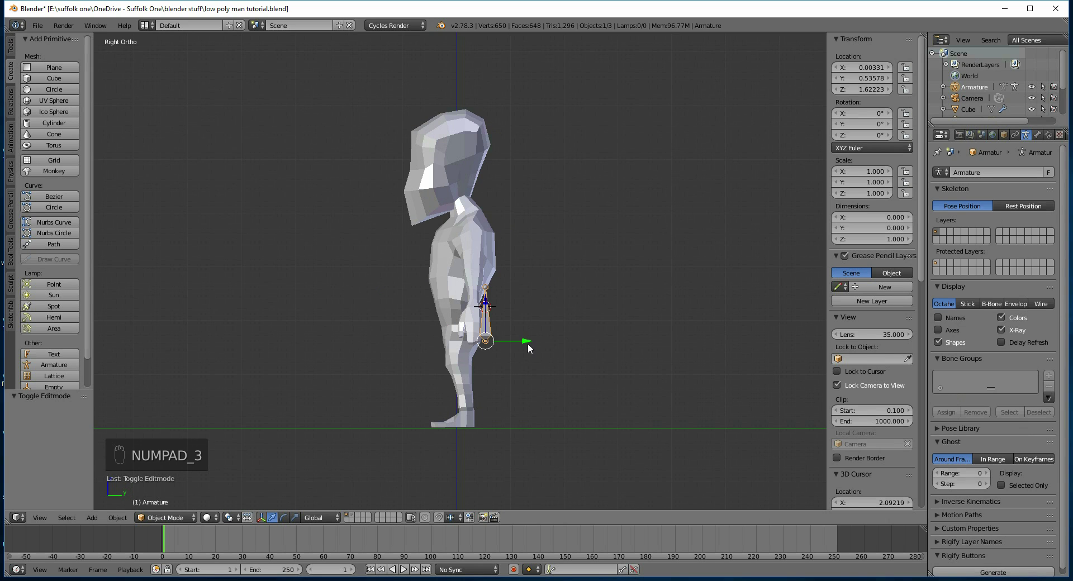
left_click_drag(526, 343, 481, 345)
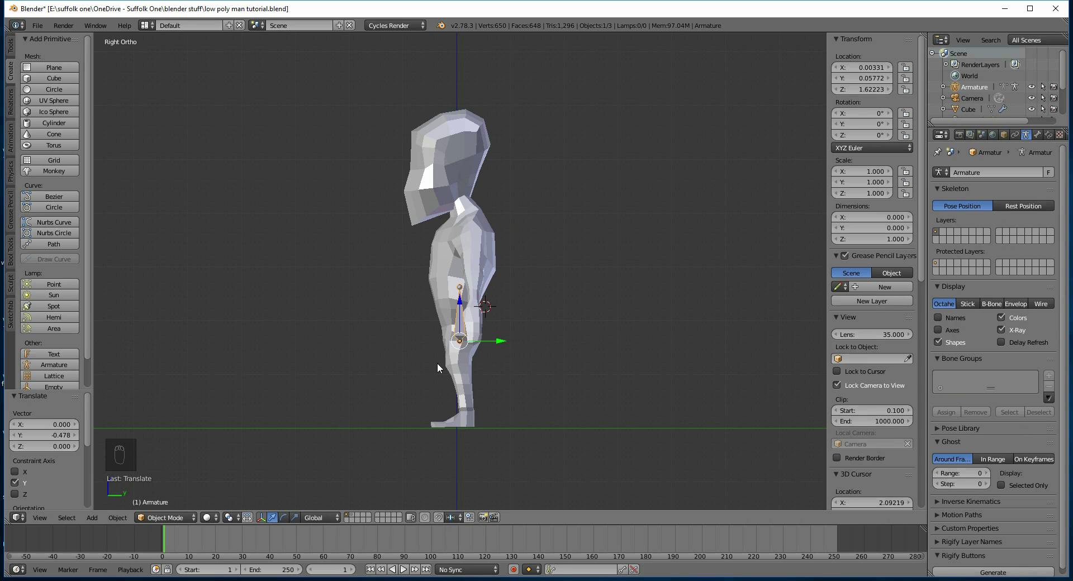
left_click(186, 518)
left_click(186, 496)
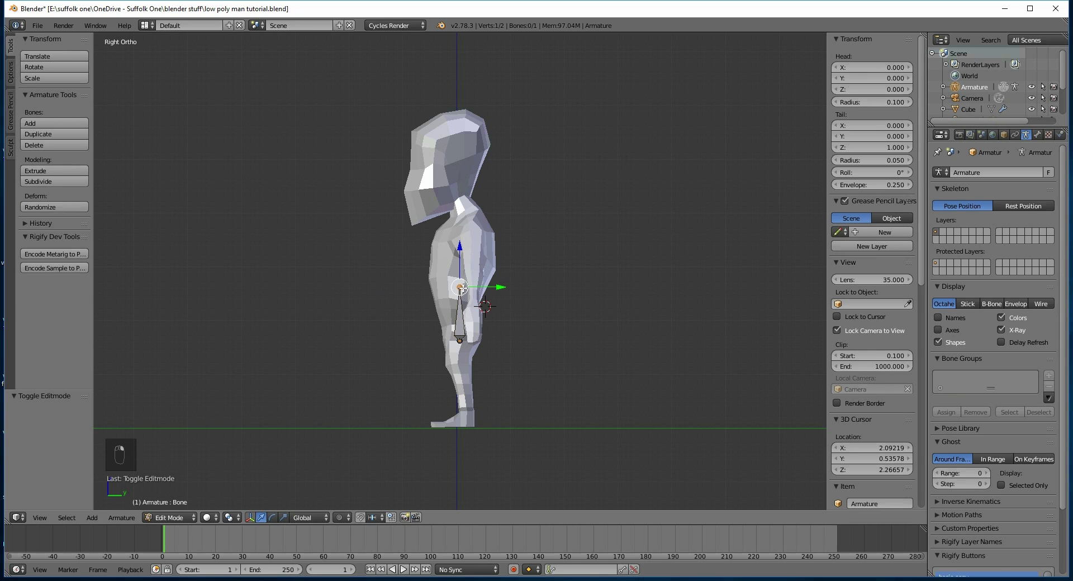
key("g")
left_click(455, 300)
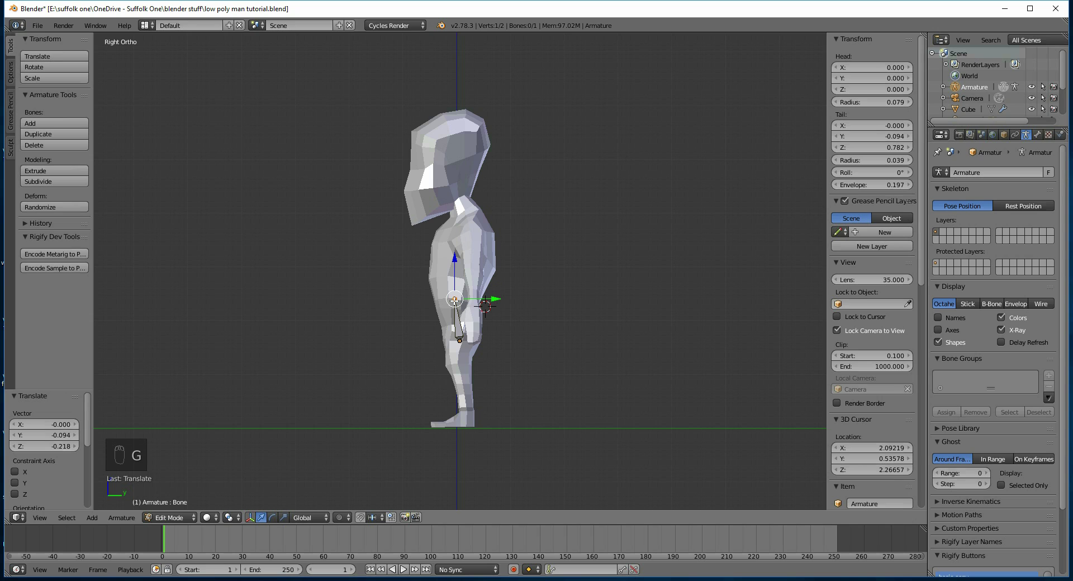
Extrude three spine bones upward, ending the last at the top of the head
key("e")
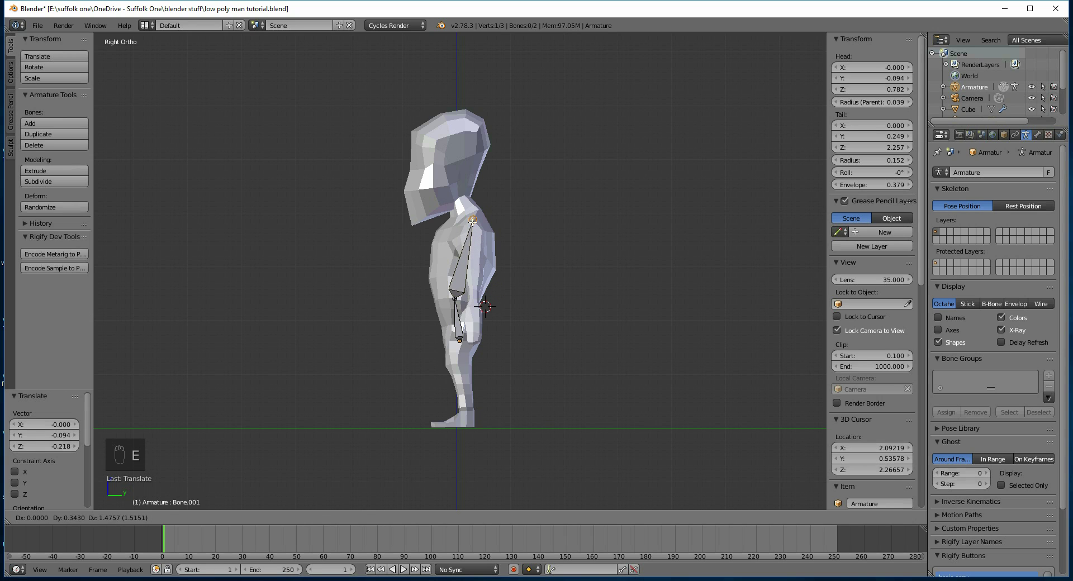
left_click(471, 222)
key("e")
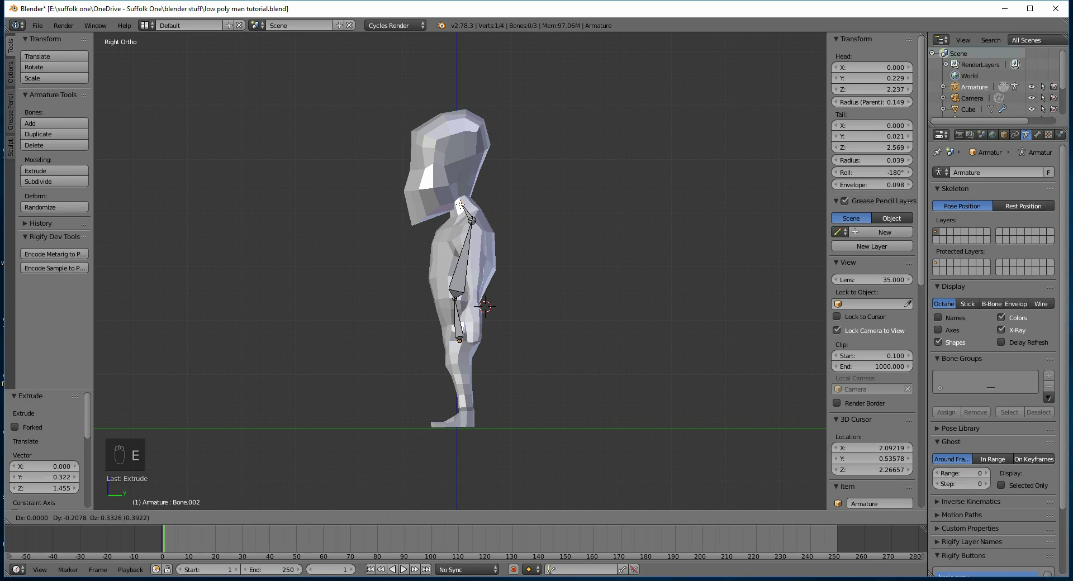
left_click(459, 199)
key("e")
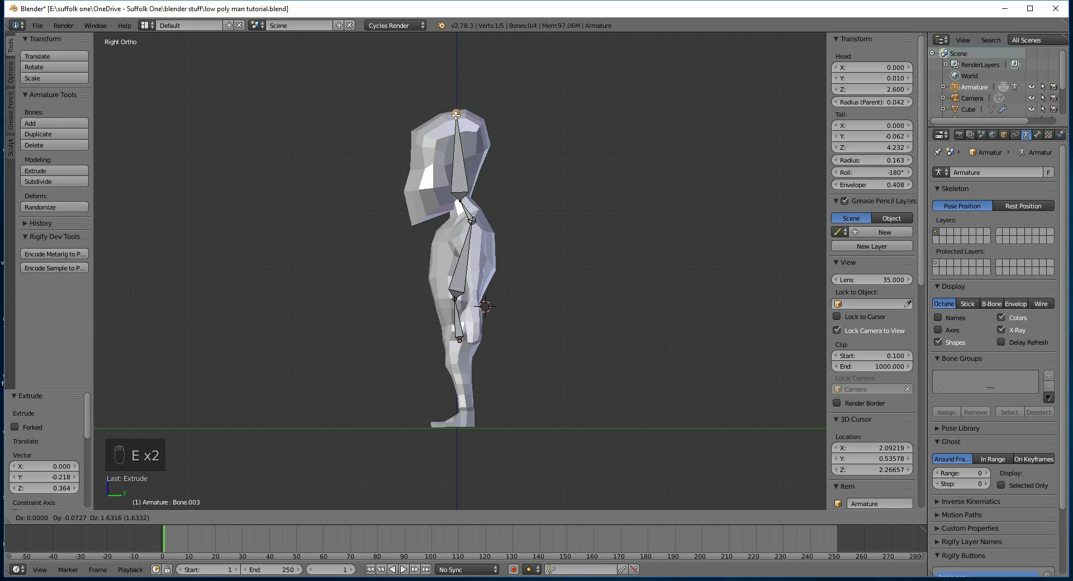
left_click(449, 88)
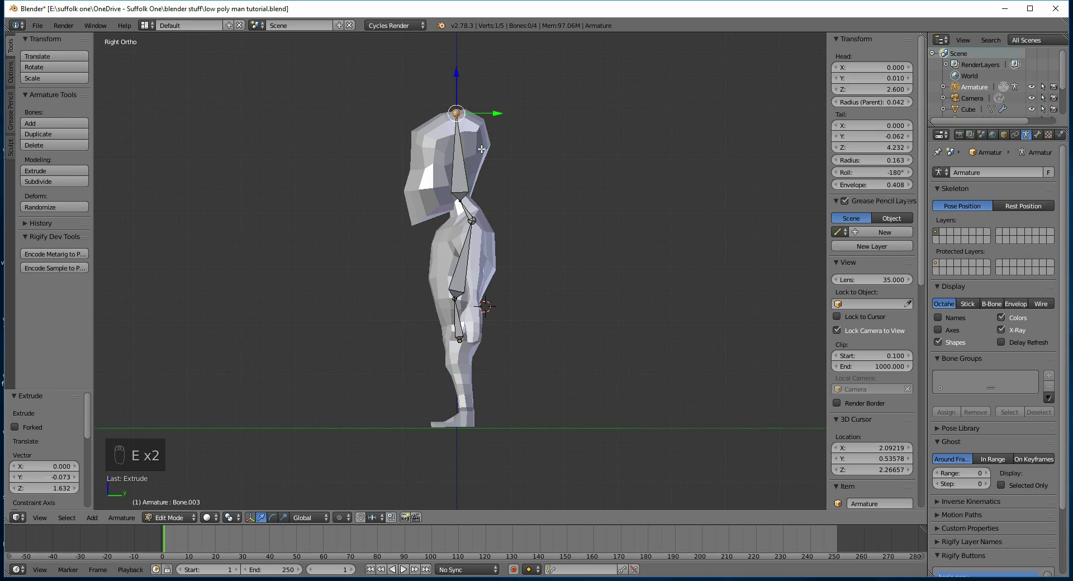
From the front, add an upper arm bone at the shoulder and extrude forearm and hand bones
key("KP_1")
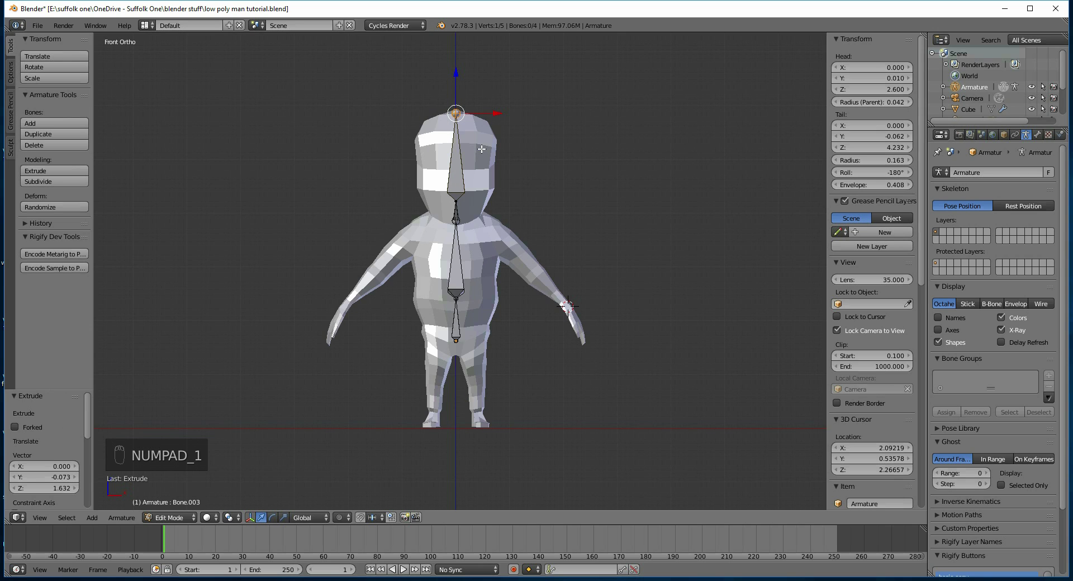
left_click(495, 236)
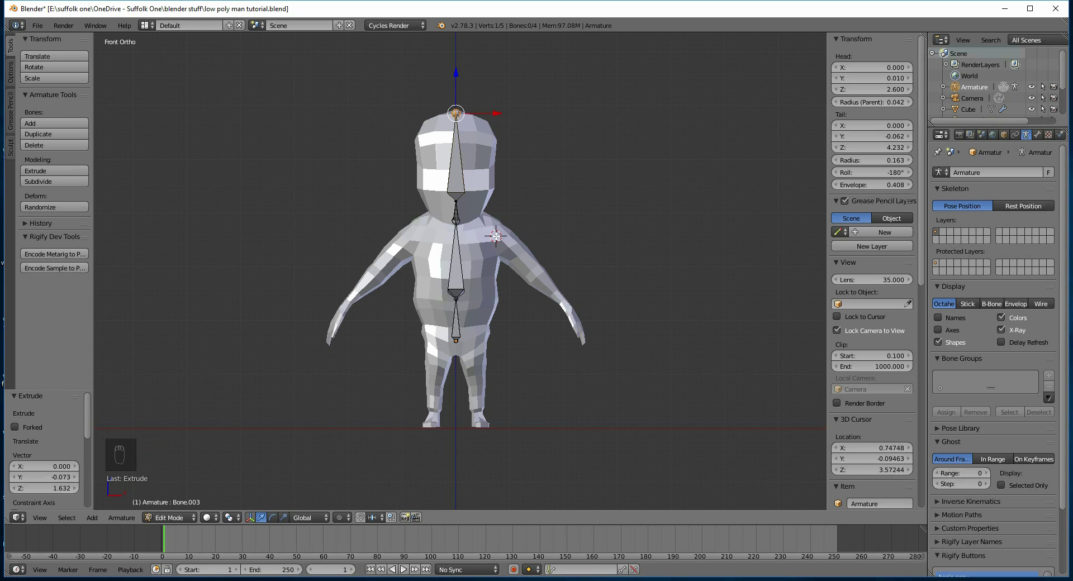
key("shift+a")
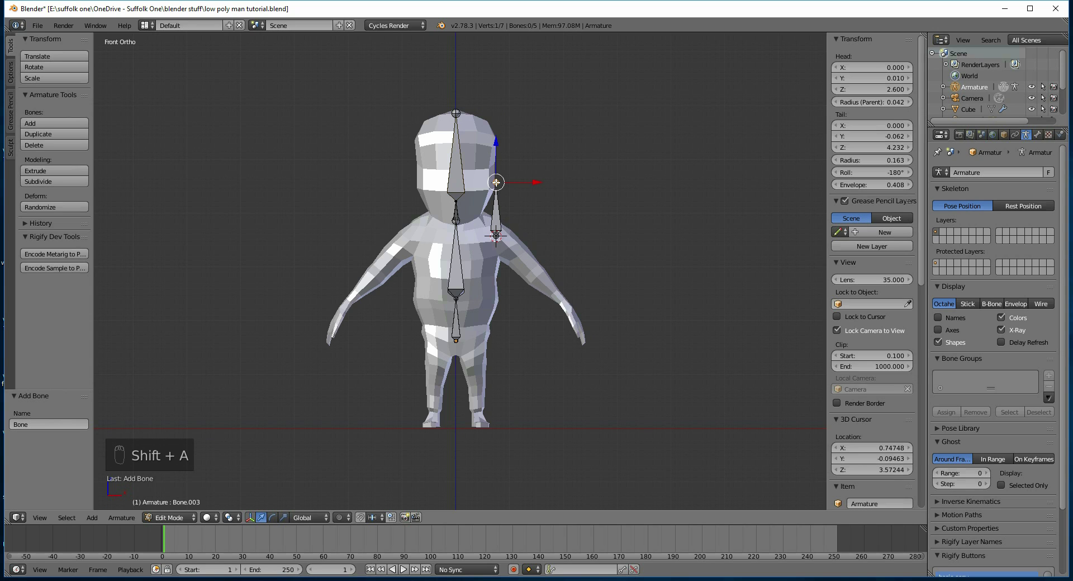
key("g")
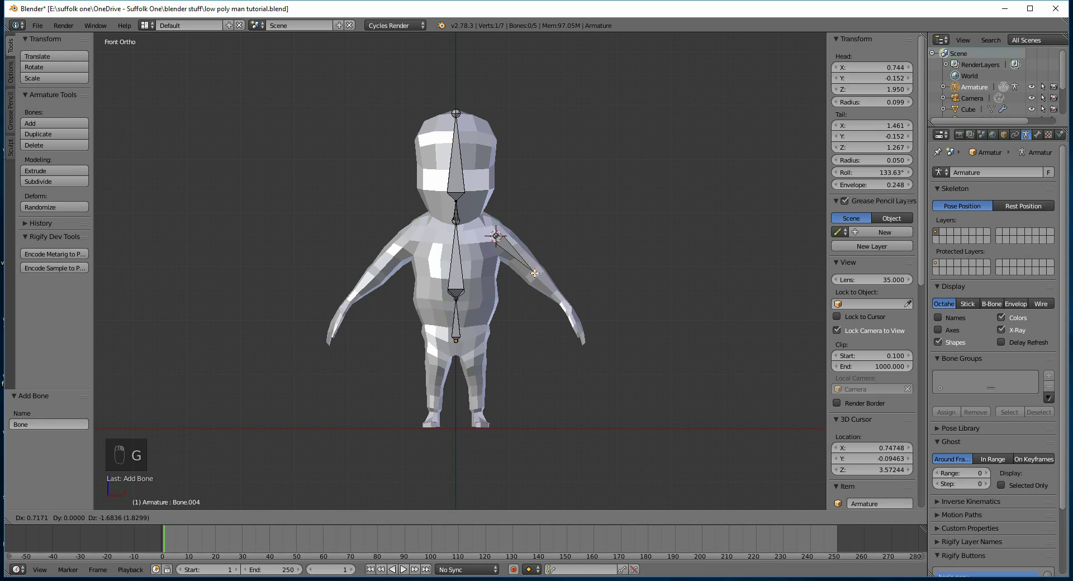
left_click(535, 273)
key("e")
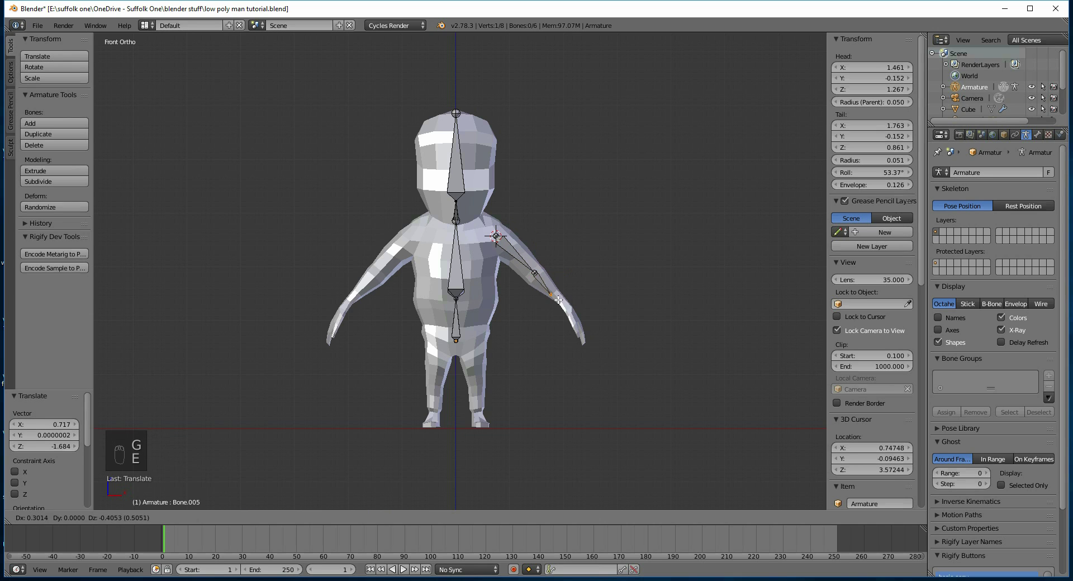
left_click(565, 303)
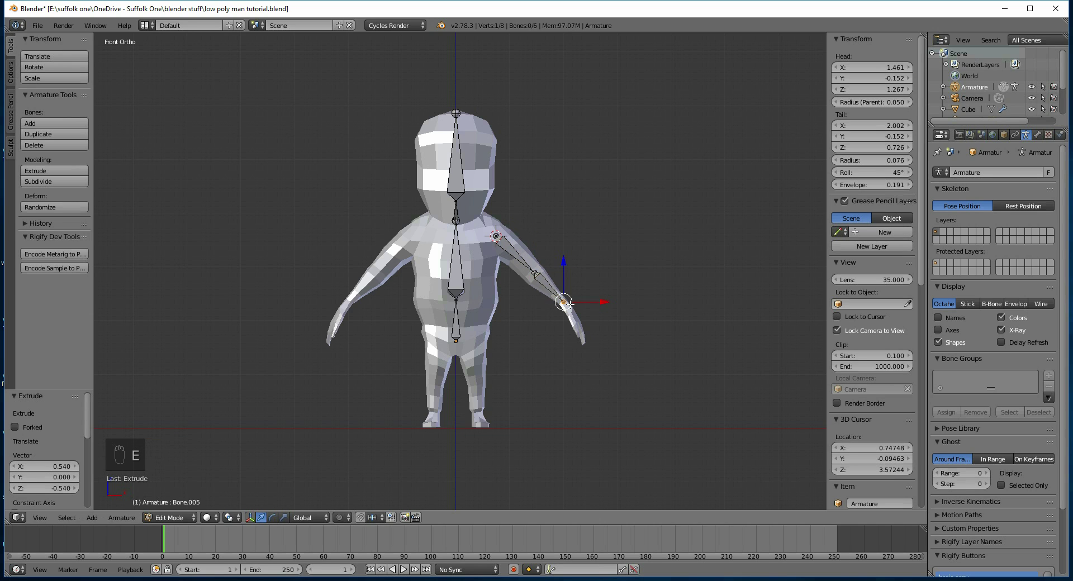
key("e")
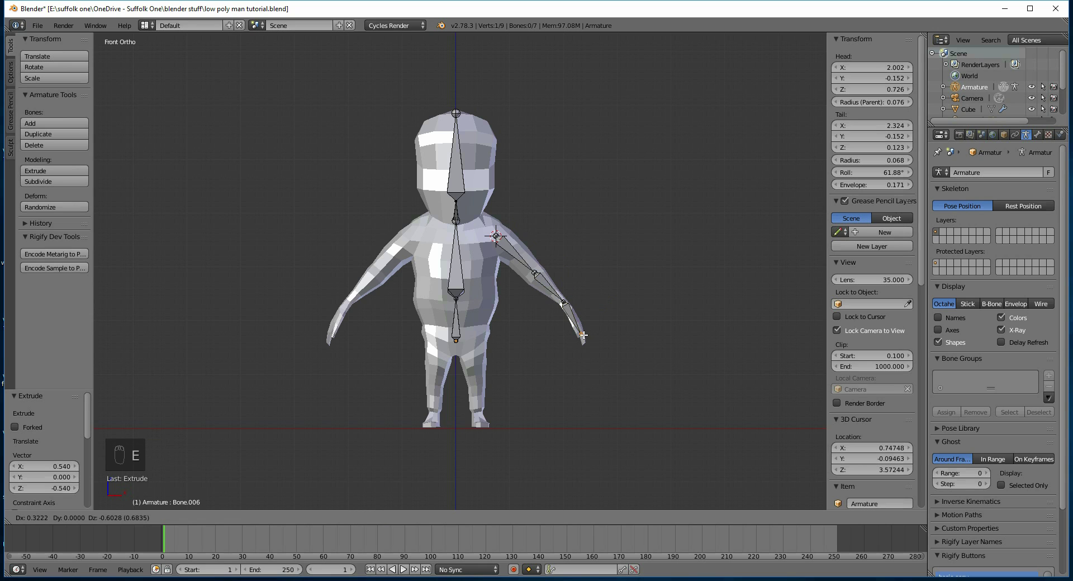
left_click(581, 338)
right_click(564, 303)
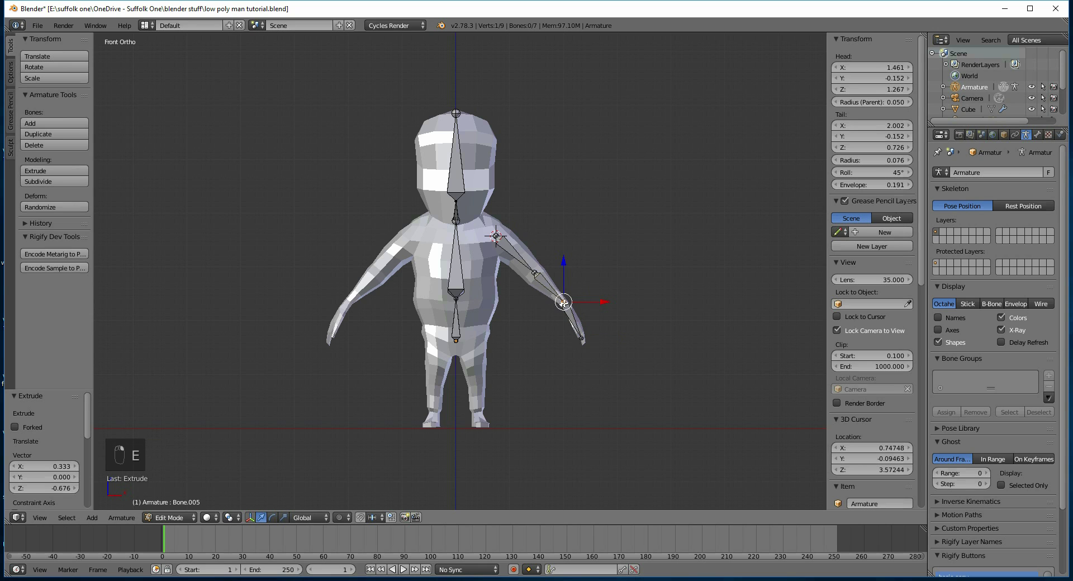
key("g")
left_click(568, 307)
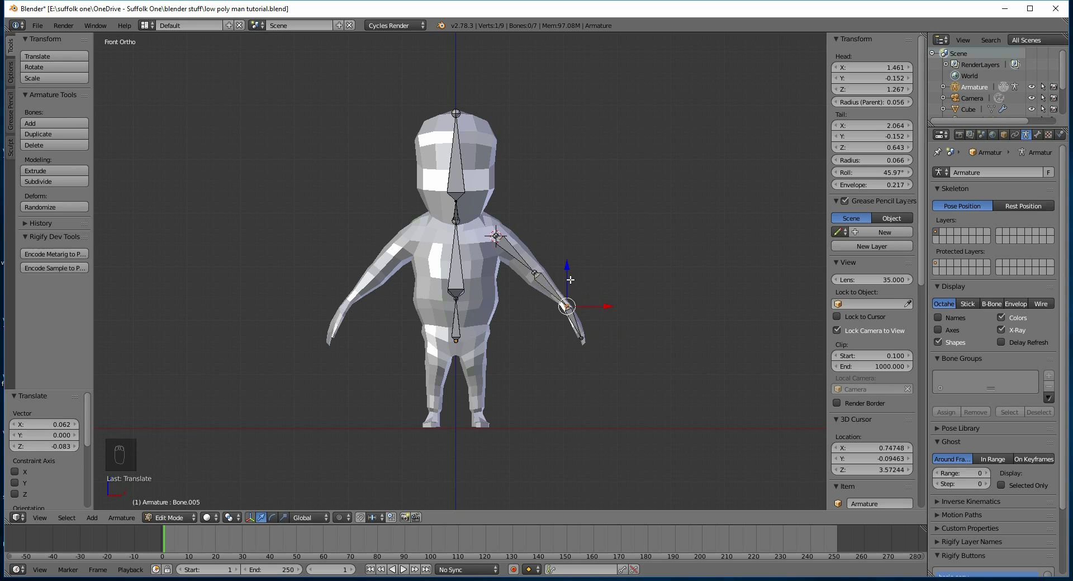
From the side, move the three arm bones along Y into the arm and nudge the elbow
key("KP_3")
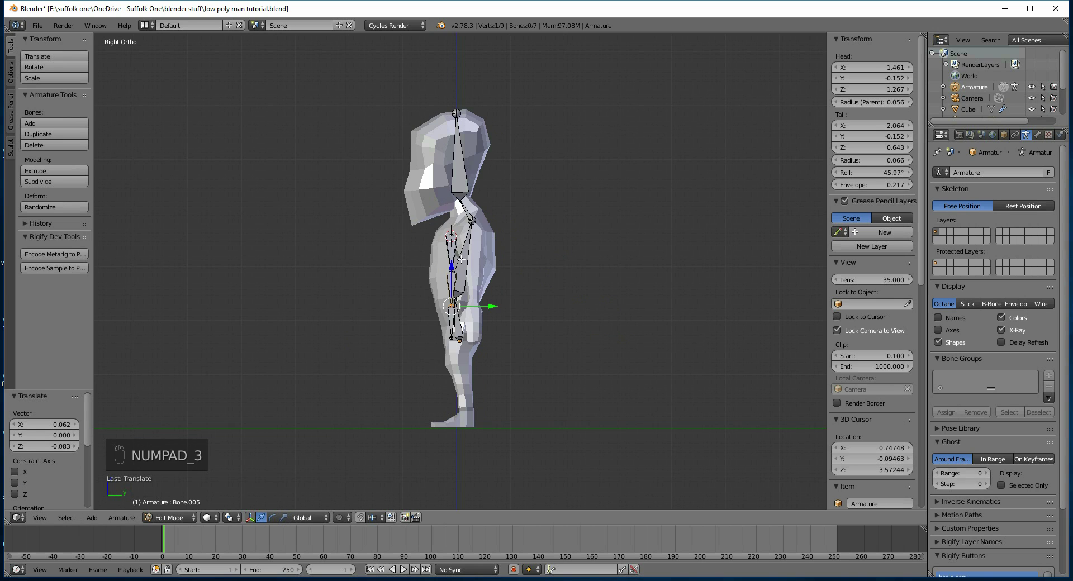
right_click(454, 249)
right_click(454, 285, "shift")
right_click(449, 321, "shift")
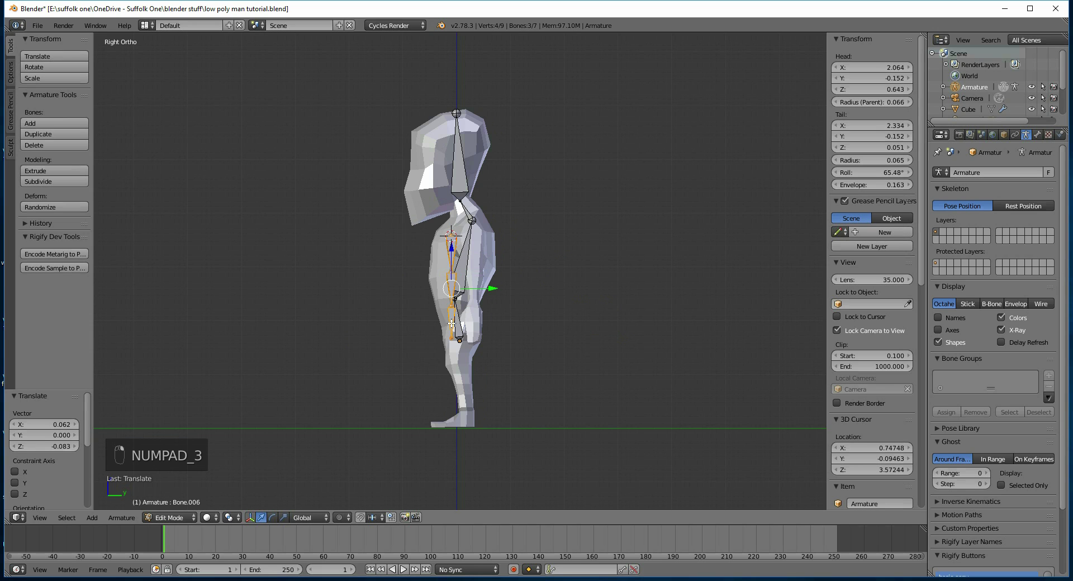
key("g")
key("y")
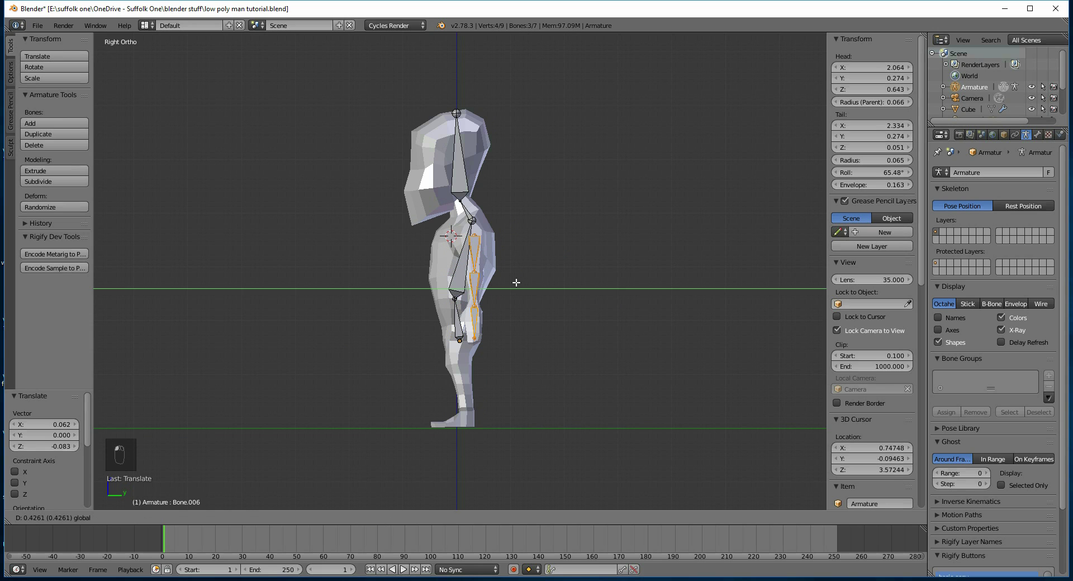
left_click(516, 282)
right_click(474, 273)
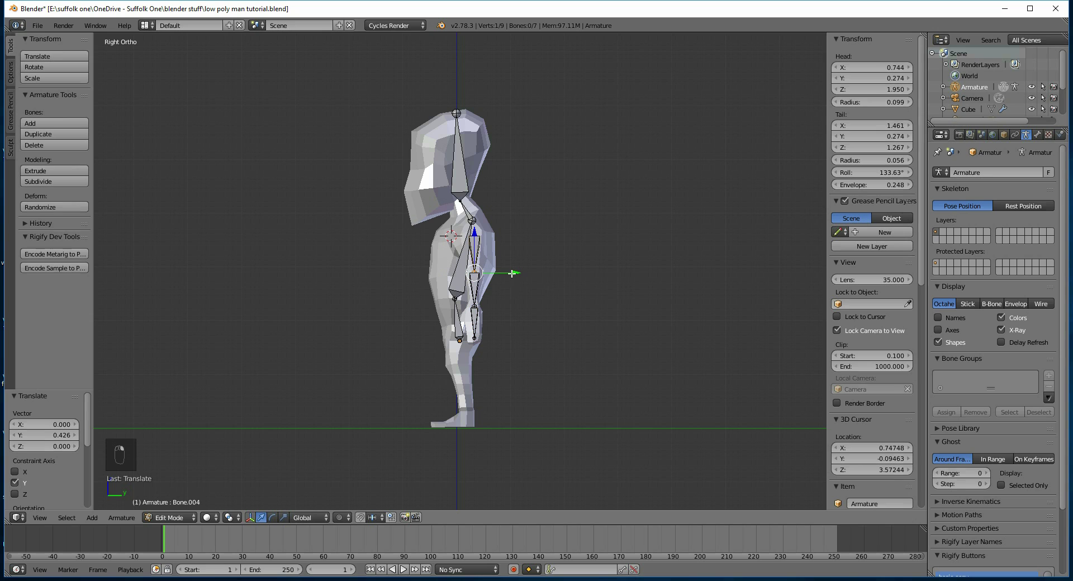
left_click_drag(512, 273, 515, 273)
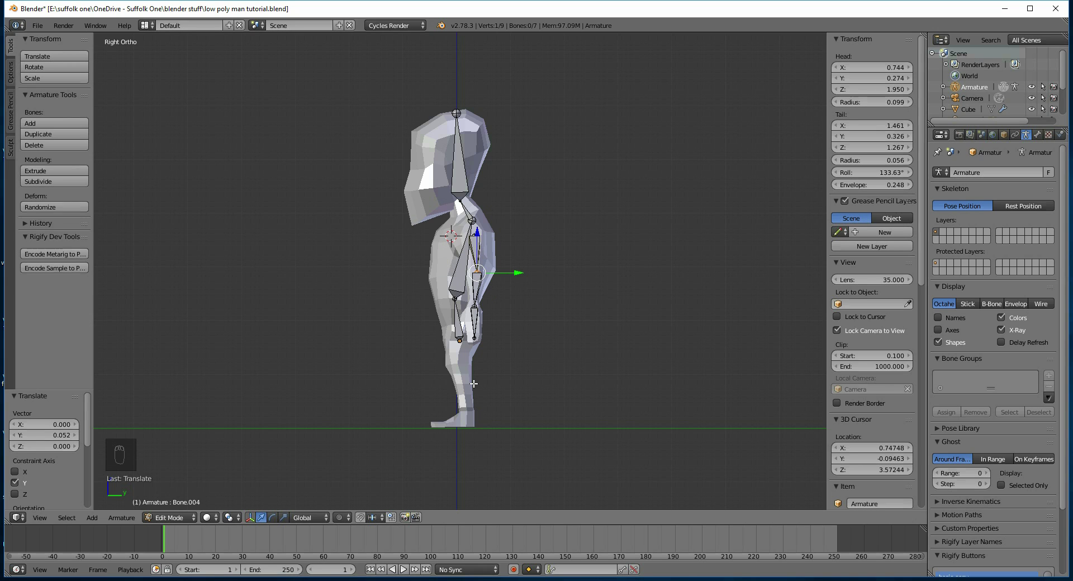
From the front, add a thigh bone at the hip to the knee and extrude a shin to the ankle
key("KP_1")
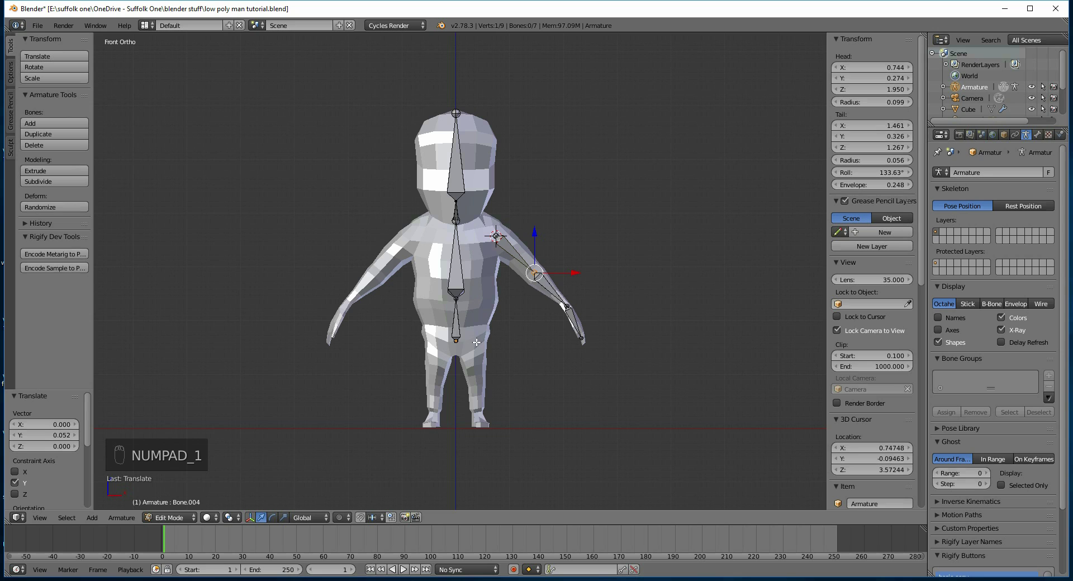
left_click(474, 341)
key("shift+a")
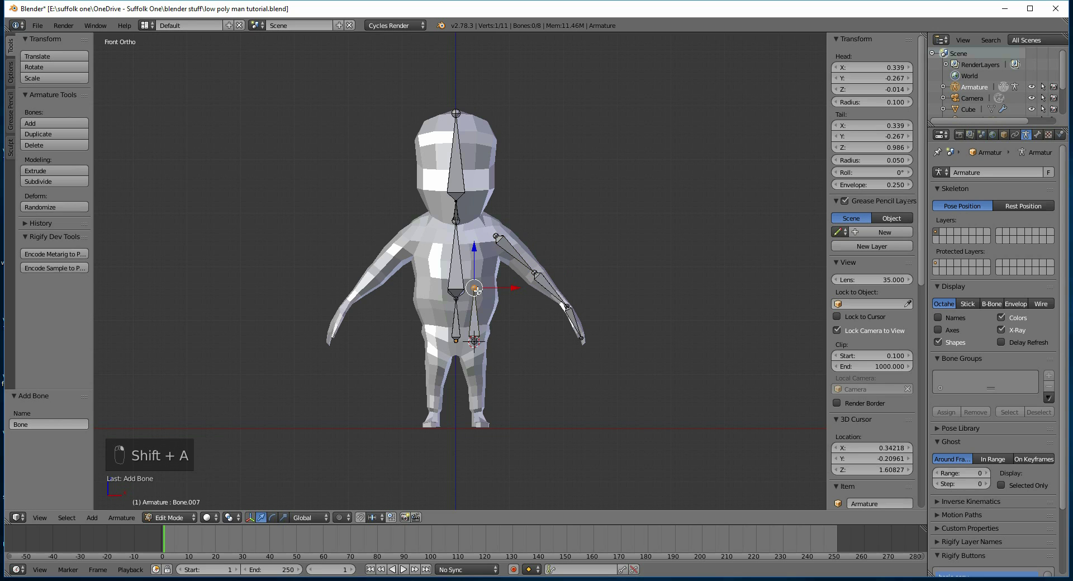
key("g")
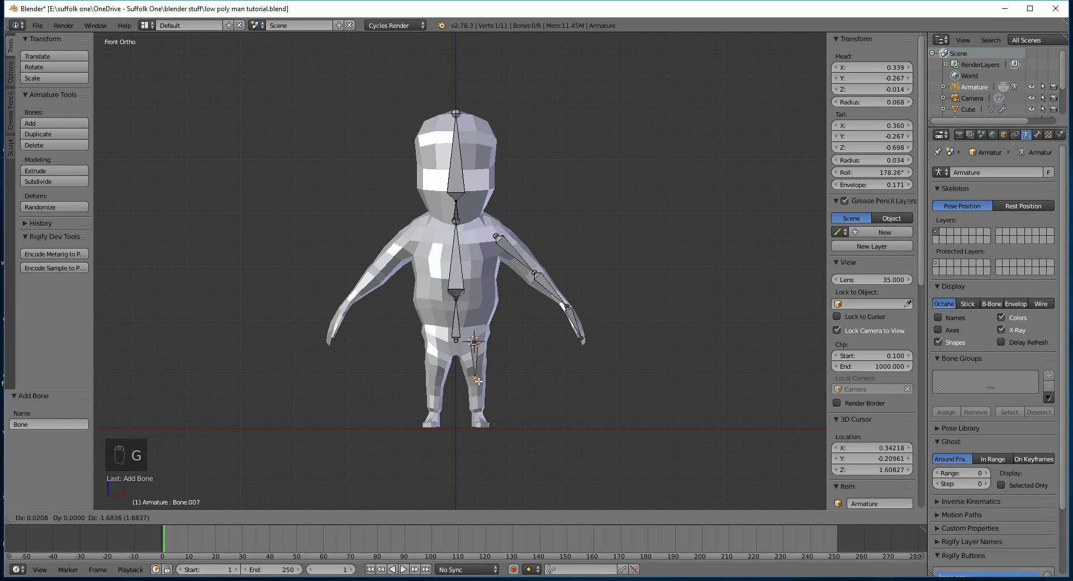
left_click(479, 381)
key("e")
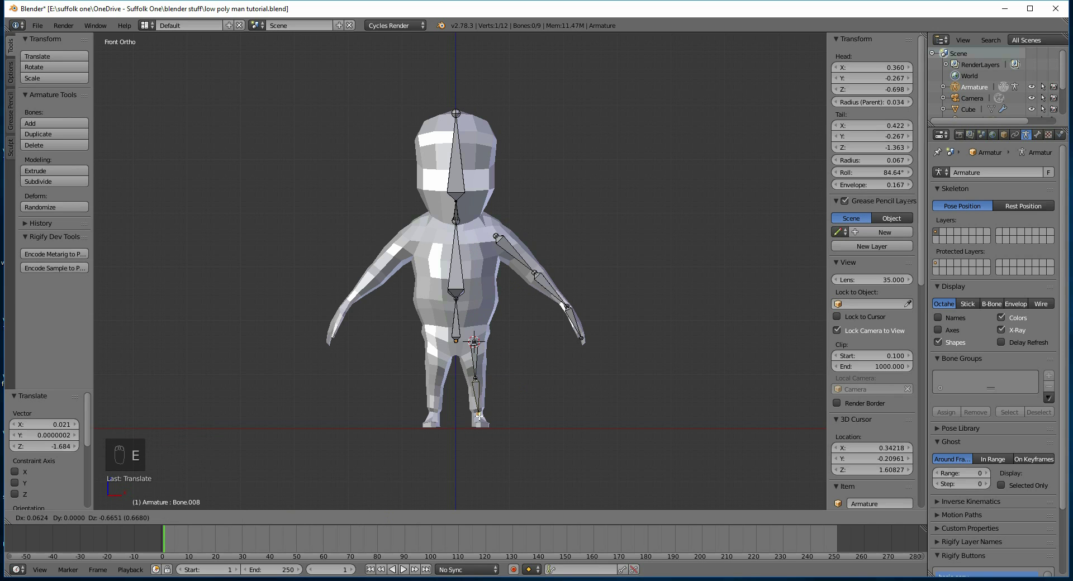
left_click(479, 416)
From the side, shift the knee and ankle joints into the leg and extrude a foot bone toward the toes
key("KP_3")
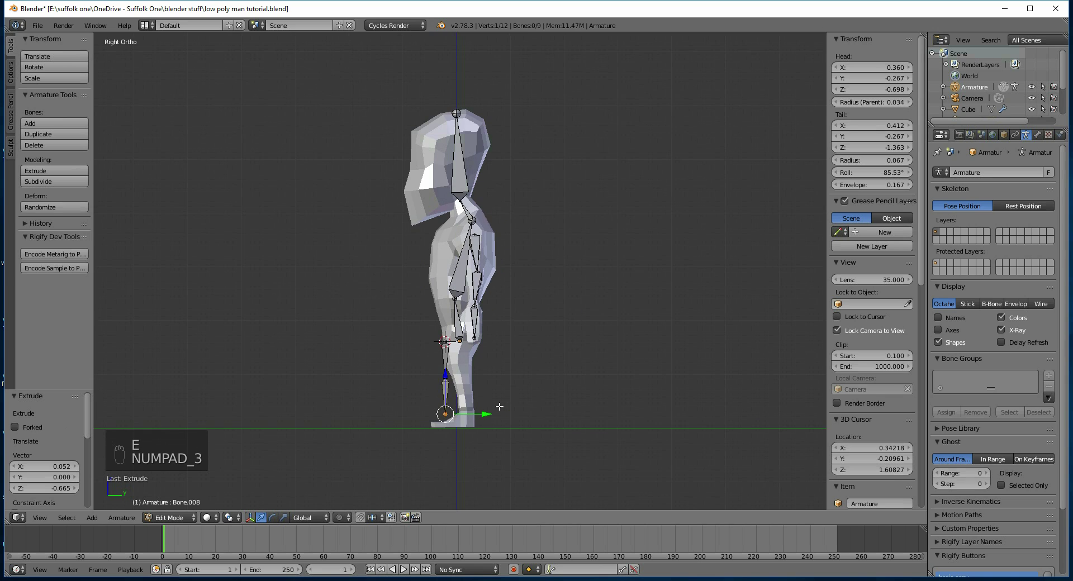
right_click(450, 367)
left_click_drag(486, 374, 498, 381)
right_click(461, 414)
key("g")
key("y")
left_click(467, 415)
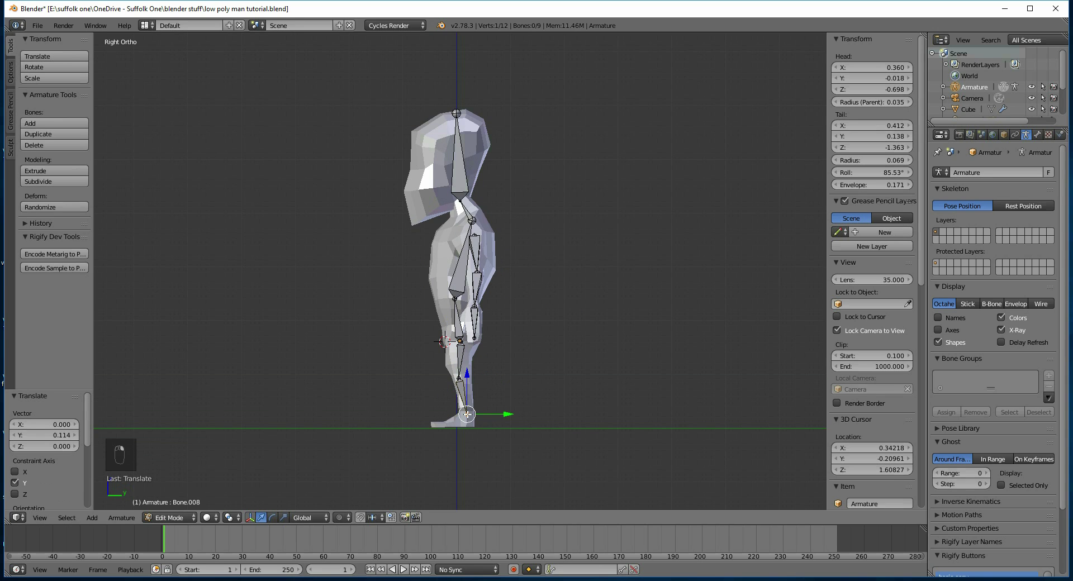
key("e")
left_click(441, 426)
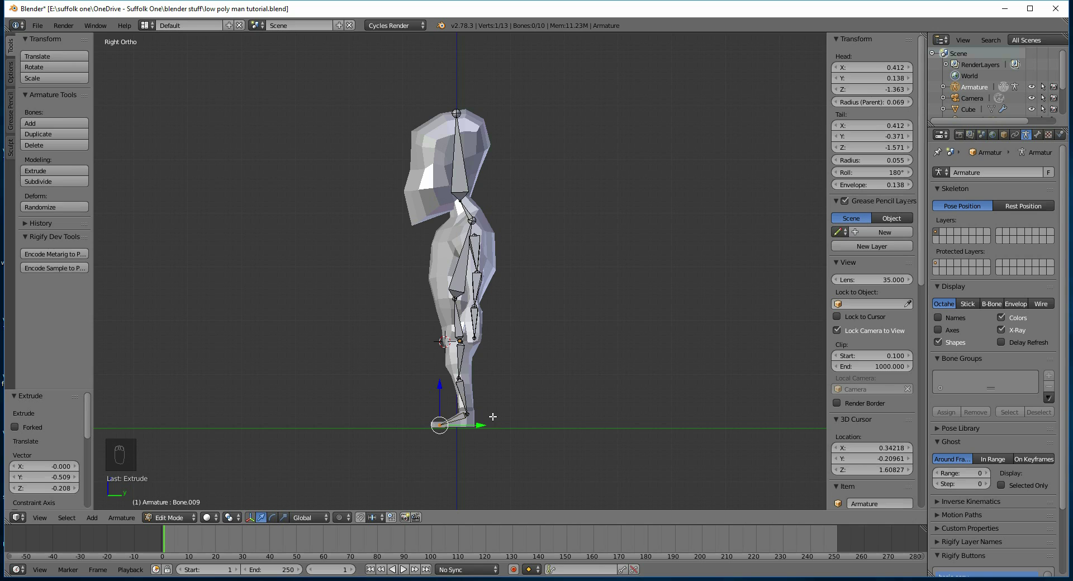
key("KP_1")
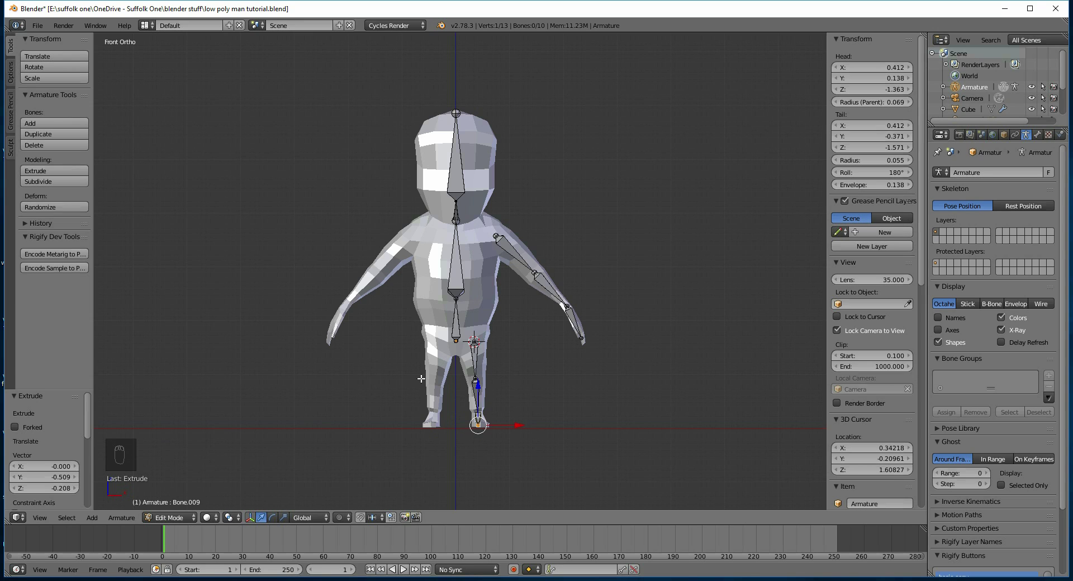
Name the upper arm and forearm bones arm.l and arm2 in Bone properties
right_click(508, 257)
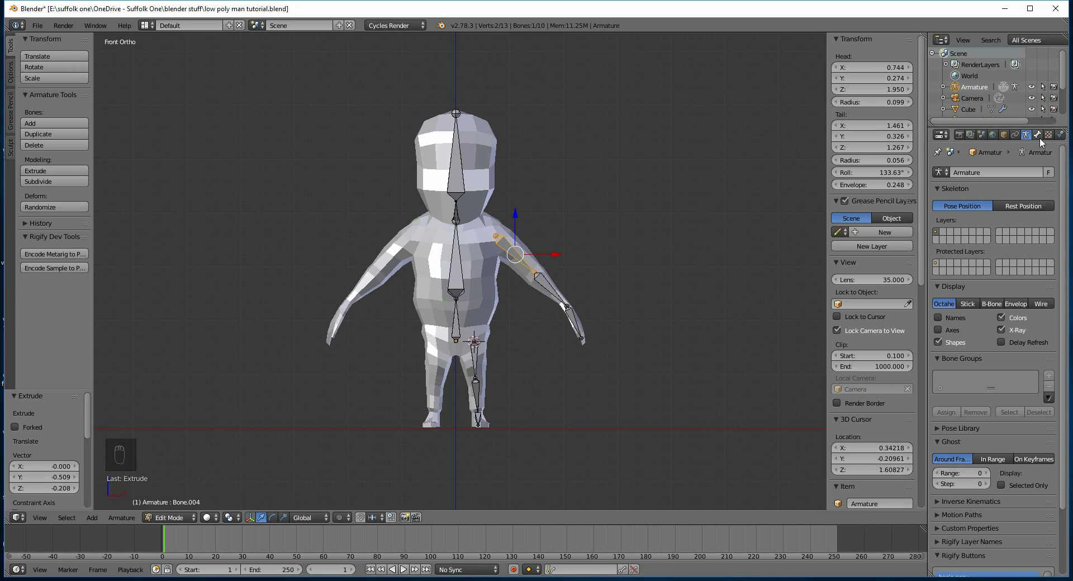
left_click(1038, 135)
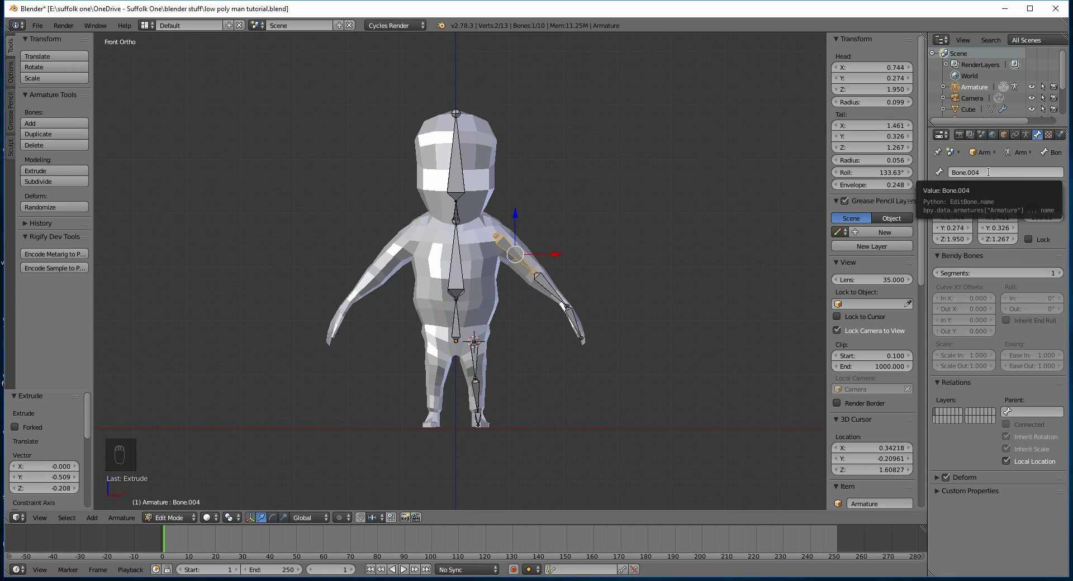
left_click(988, 173)
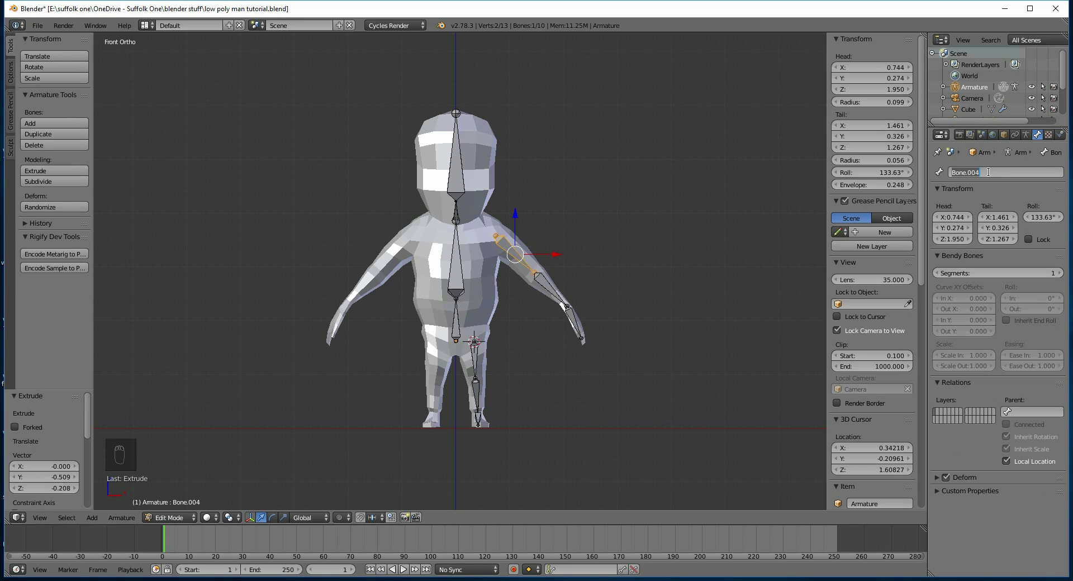
type("arm.l")
key("Return")
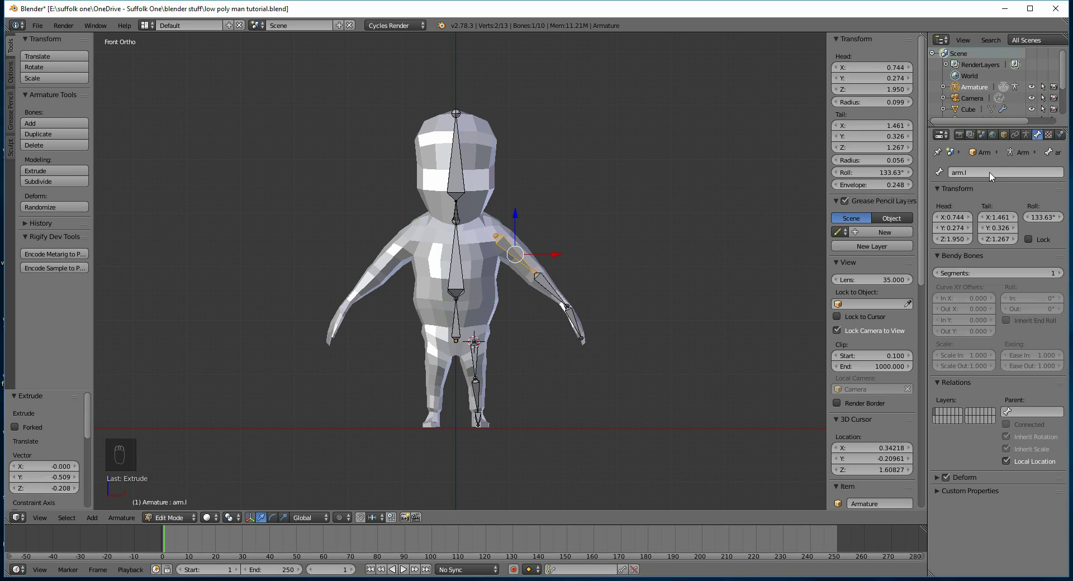
right_click(543, 288)
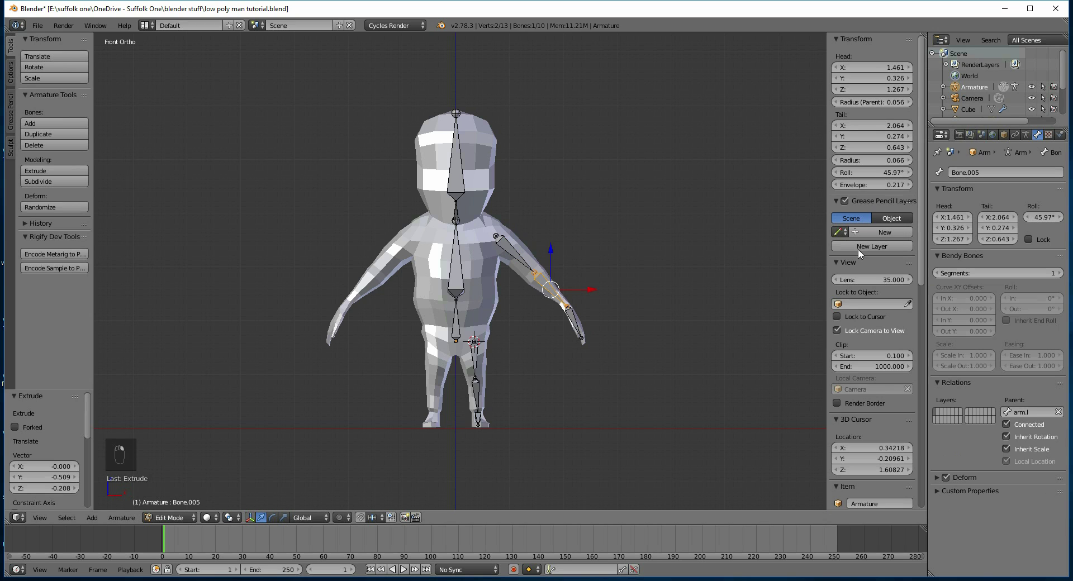
type("a")
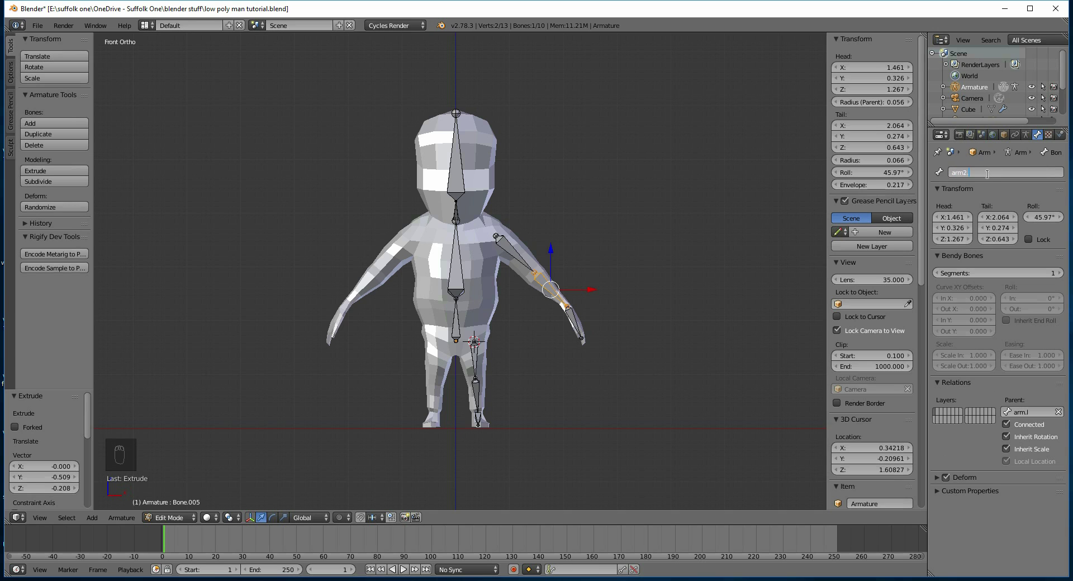
type("rm2")
key("Return")
Name the thigh and shin bones leg.l and leg2.l
right_click(476, 359)
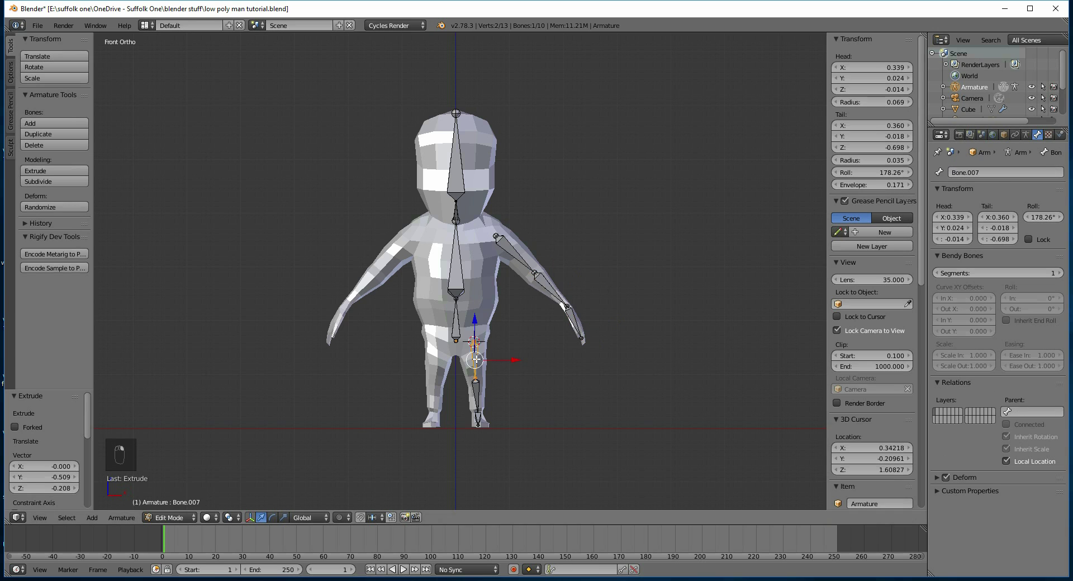
left_click(987, 172)
type("leg.l")
key("Return")
right_click(476, 398)
left_click(988, 172)
type("leg2.l")
key("Return")
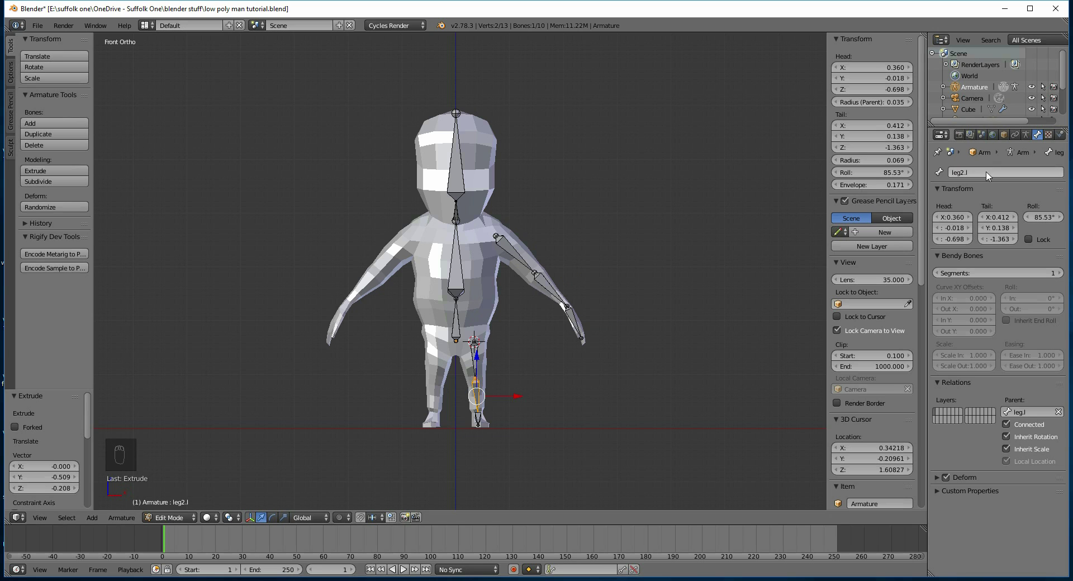
Nudge the foot bone's tip along X, then select the spine bones up to the head
right_click(479, 423)
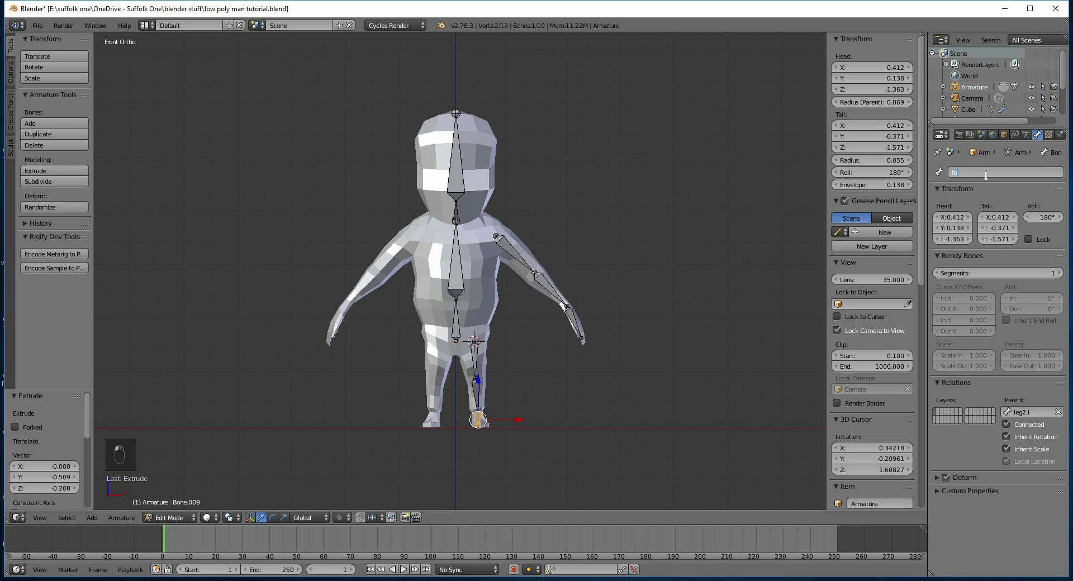
right_click(479, 423)
key("g")
key("x")
left_click(554, 361)
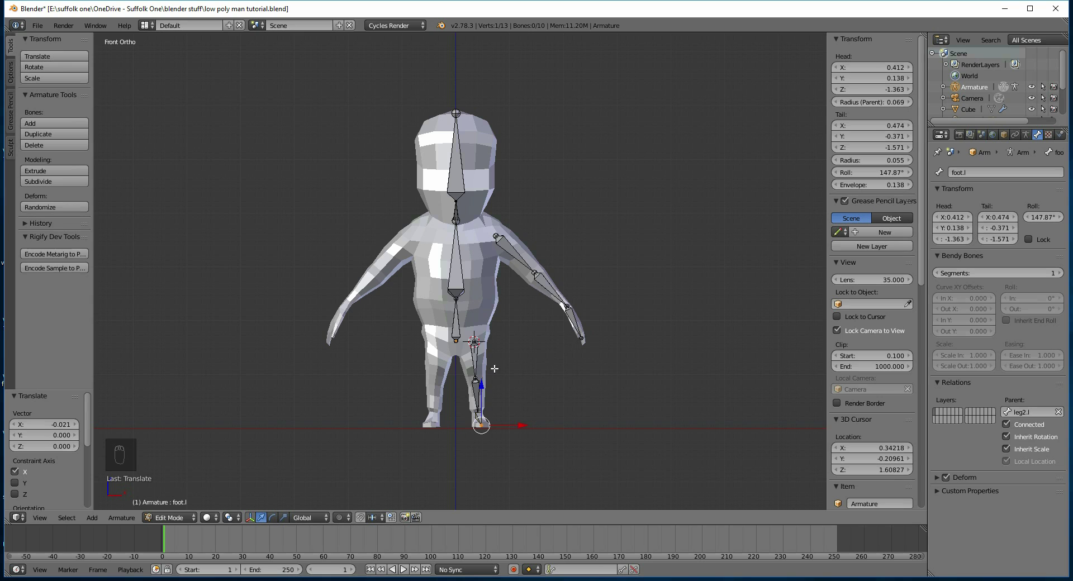
right_click(457, 325)
key("bracketright")
key("bracketright")
key("bracketright")
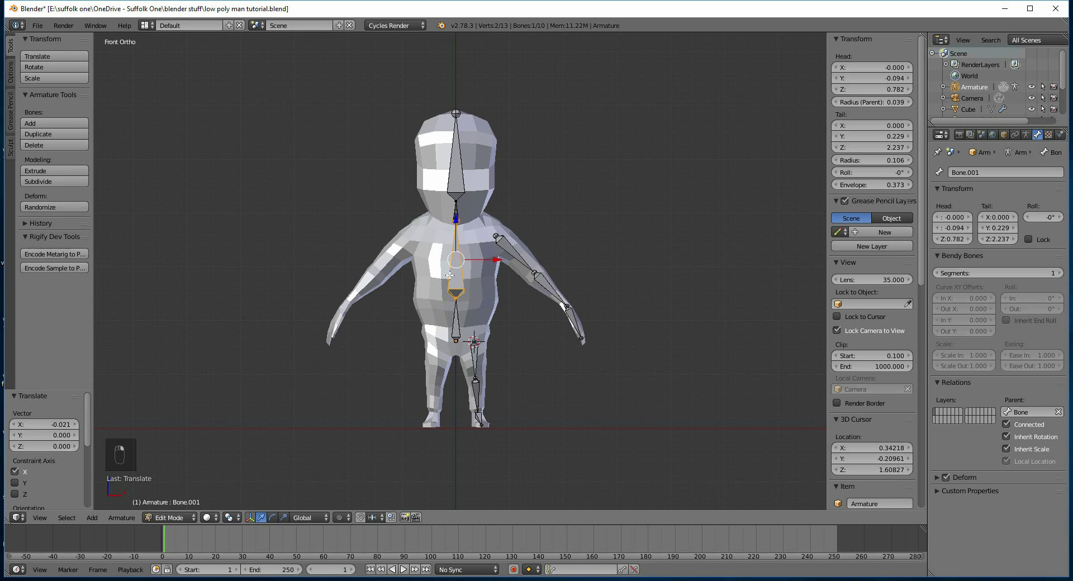
Duplicate the three left arm bones, mirror them with S X -1, and move them onto the right arm
right_click(524, 261)
right_click(564, 311, "shift")
right_click(569, 319, "shift")
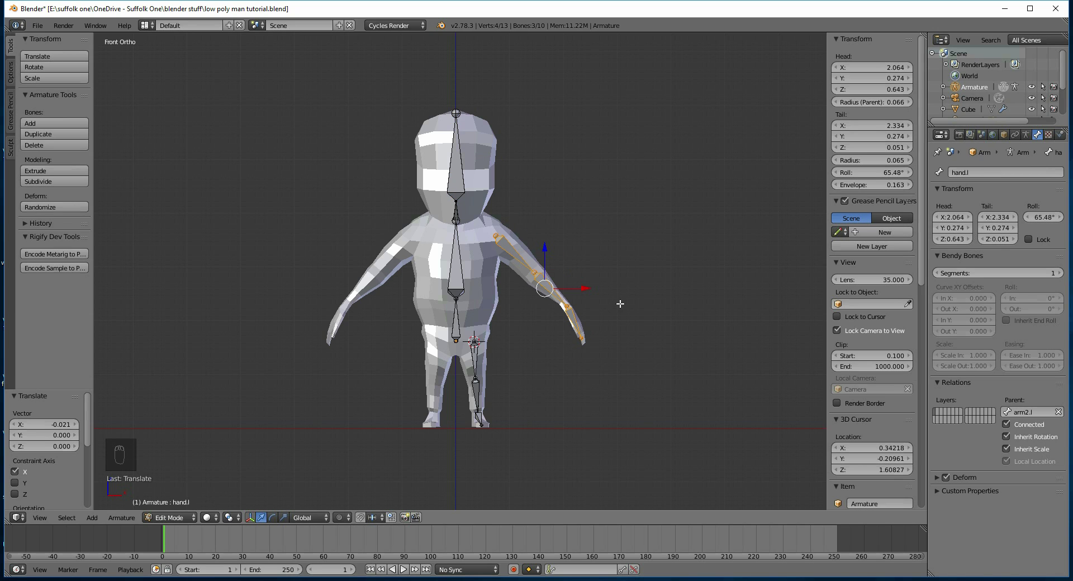
key("shift+d")
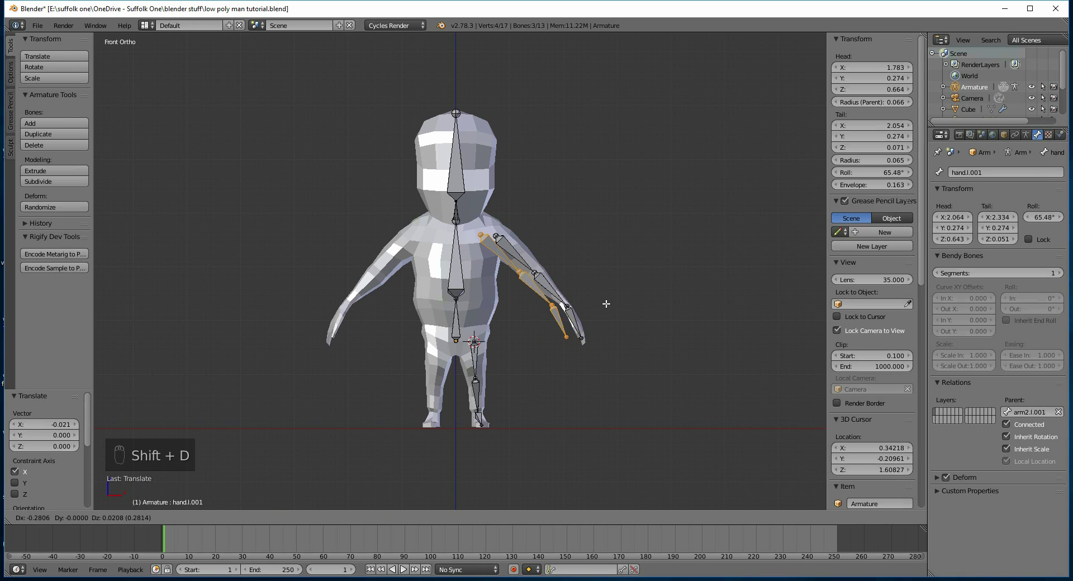
right_click(612, 303)
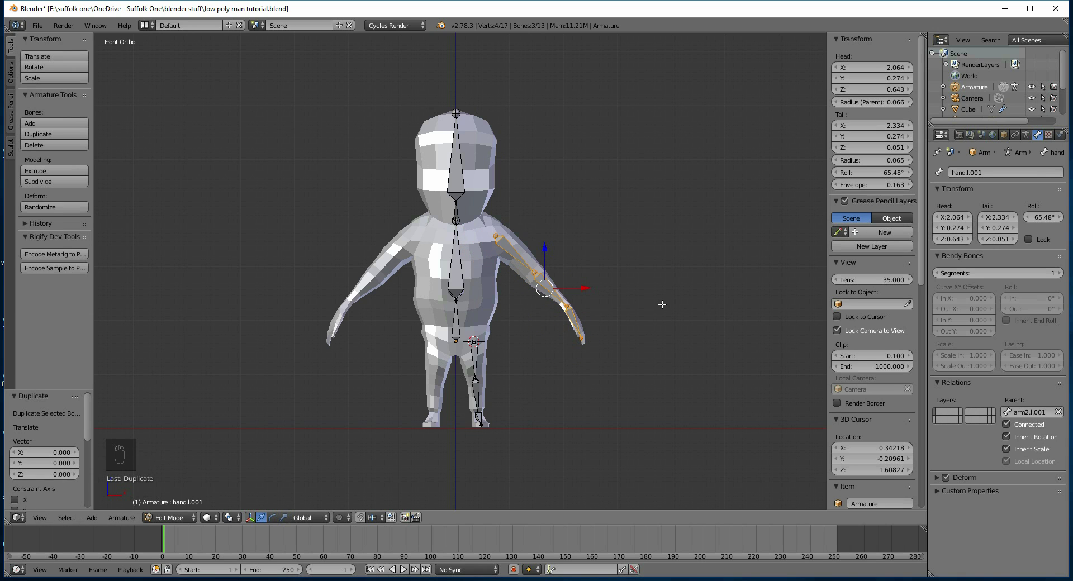
type("sx-1")
key("Return")
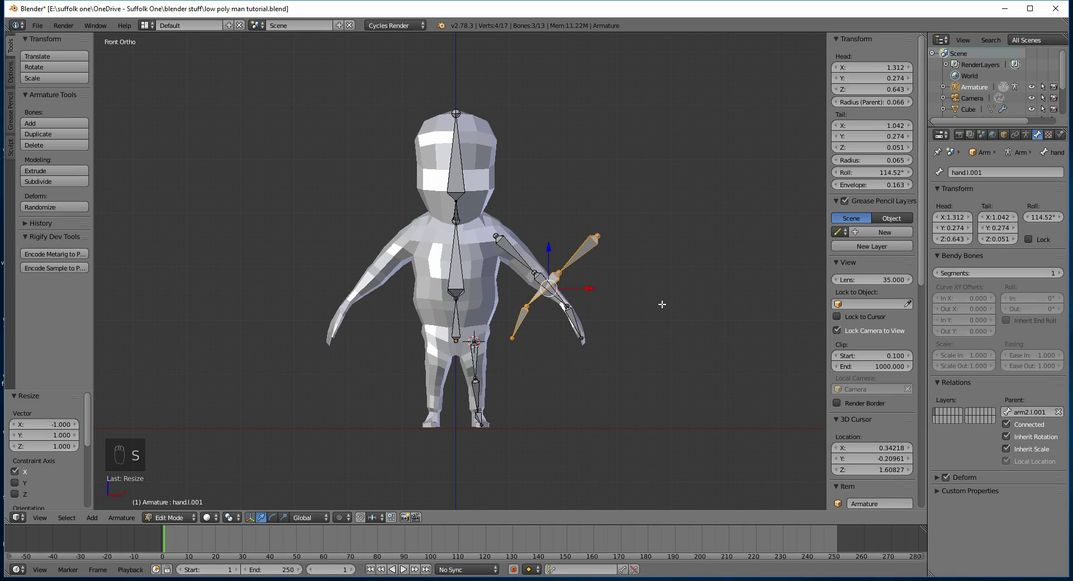
key("g")
key("x")
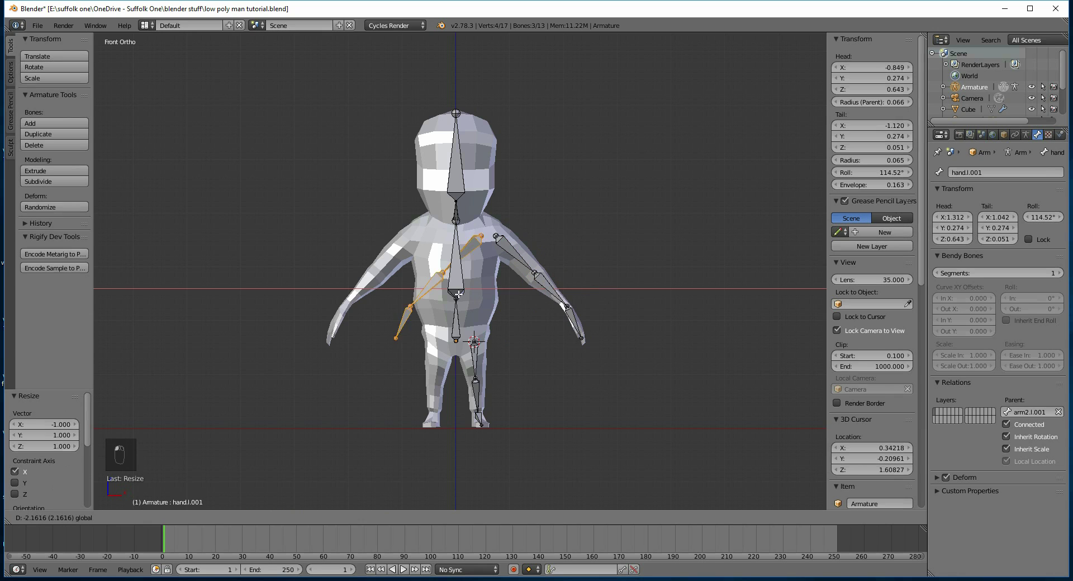
left_click(407, 296)
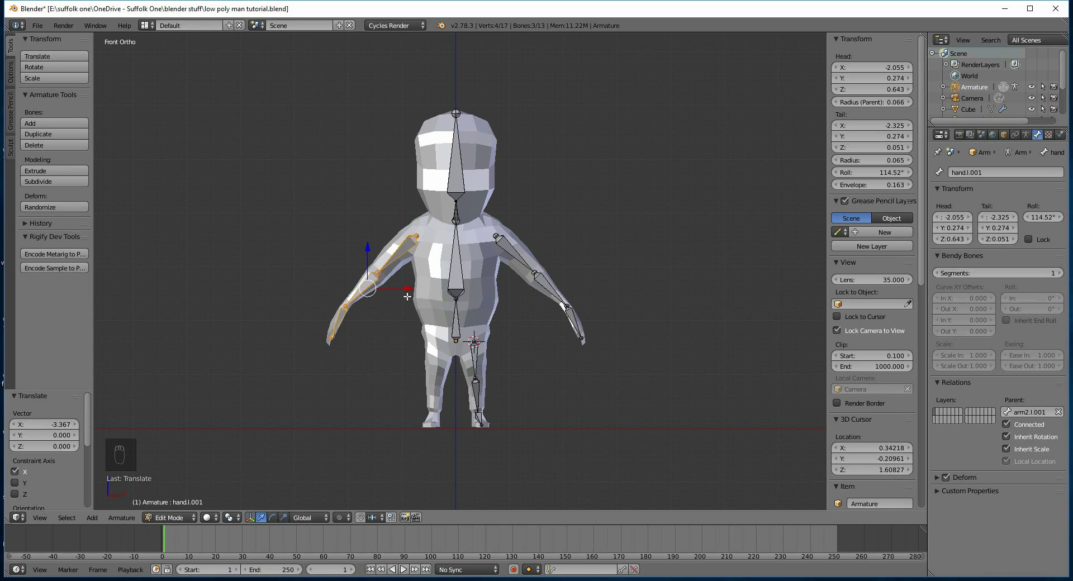
Flip the copies' names to arm.r, arm2.r and hand.r, then select those three bones
left_click(124, 520)
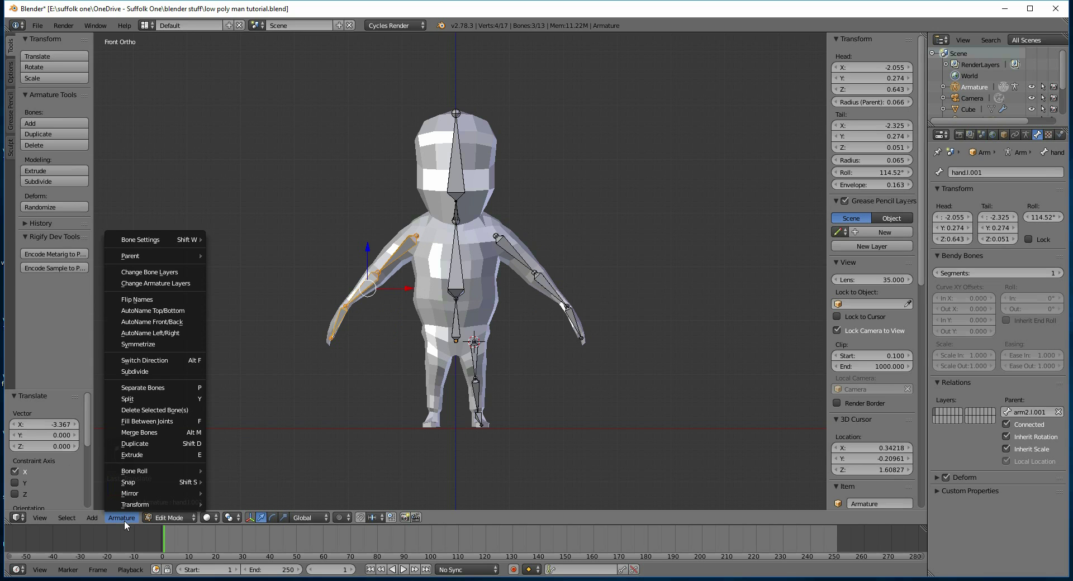
left_click(162, 299)
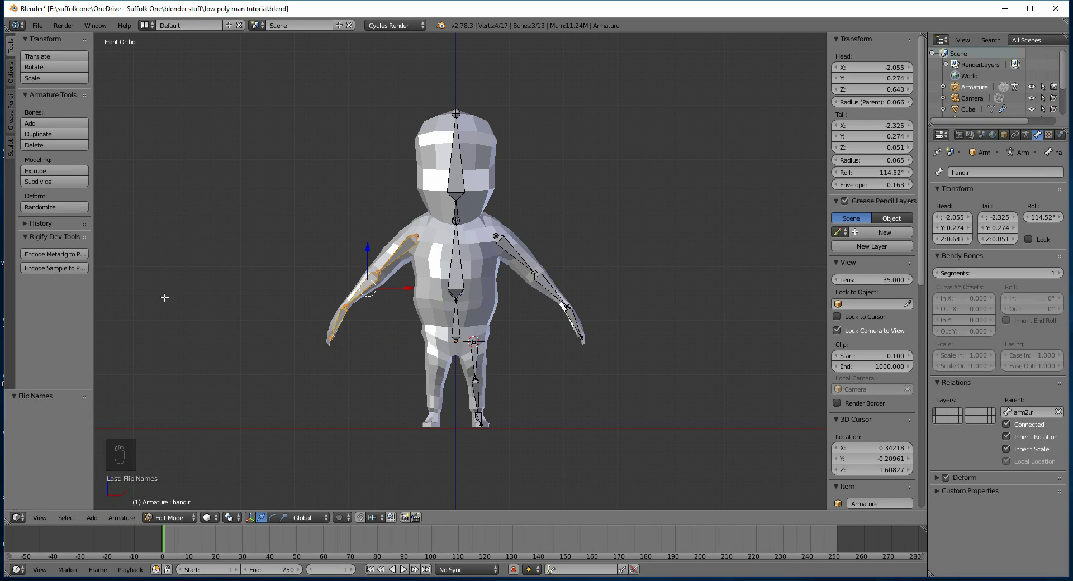
right_click(395, 256)
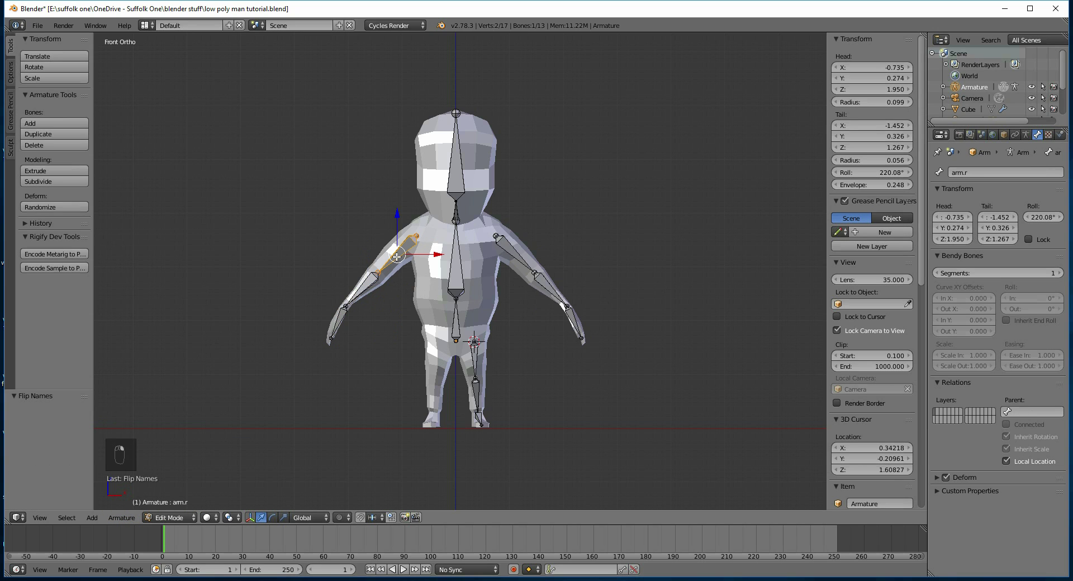
right_click(358, 297)
right_click(343, 316)
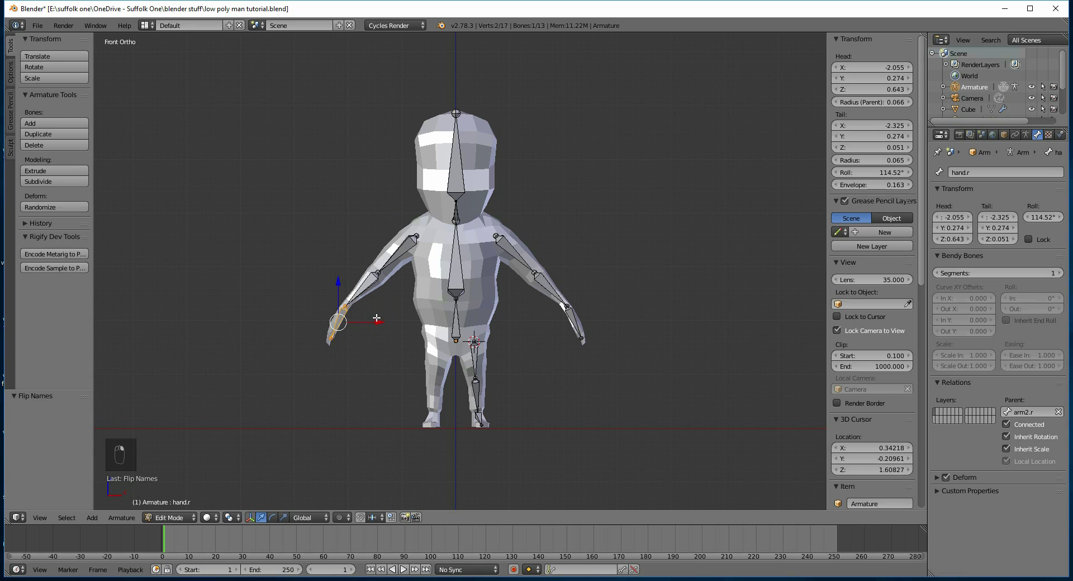
Duplicate leg.l, leg2.l and foot.l, mirror with S X -1 onto the right leg, and flip names to .r
right_click(473, 360)
right_click(476, 390, "shift")
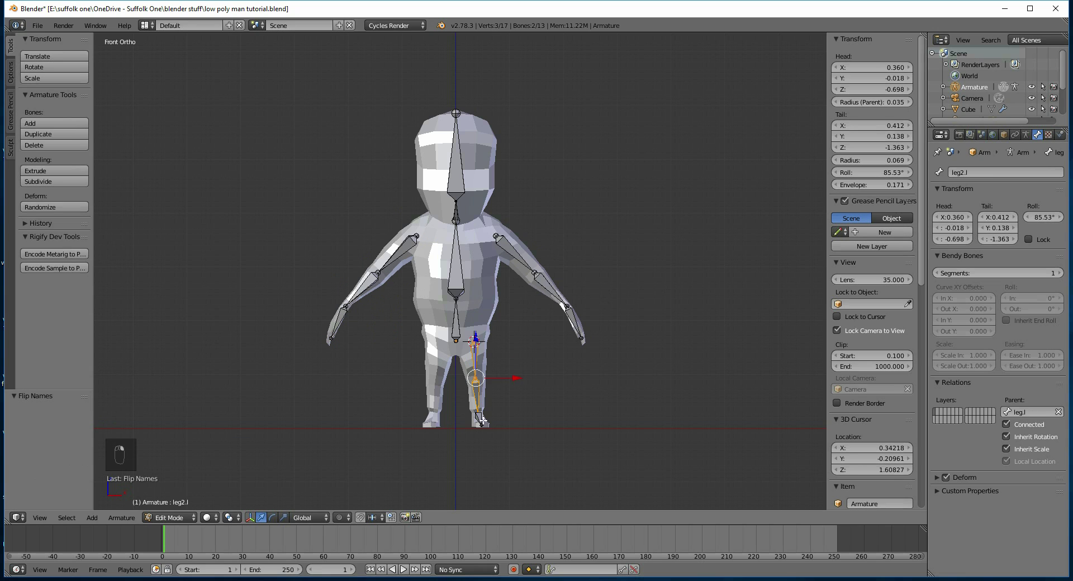
right_click(481, 420, "shift")
key("shift+d")
right_click(529, 387)
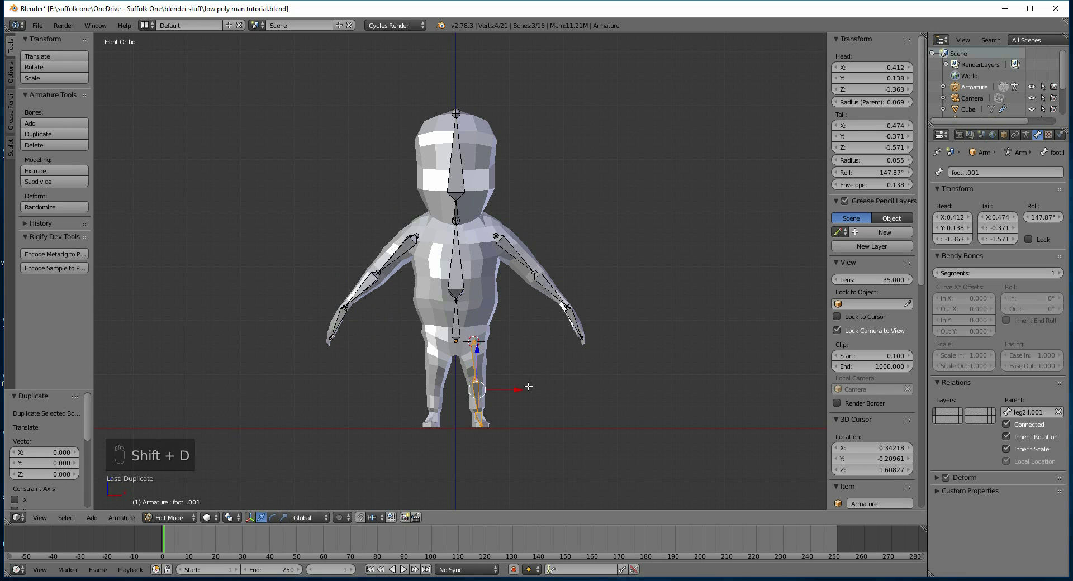
type("sx")
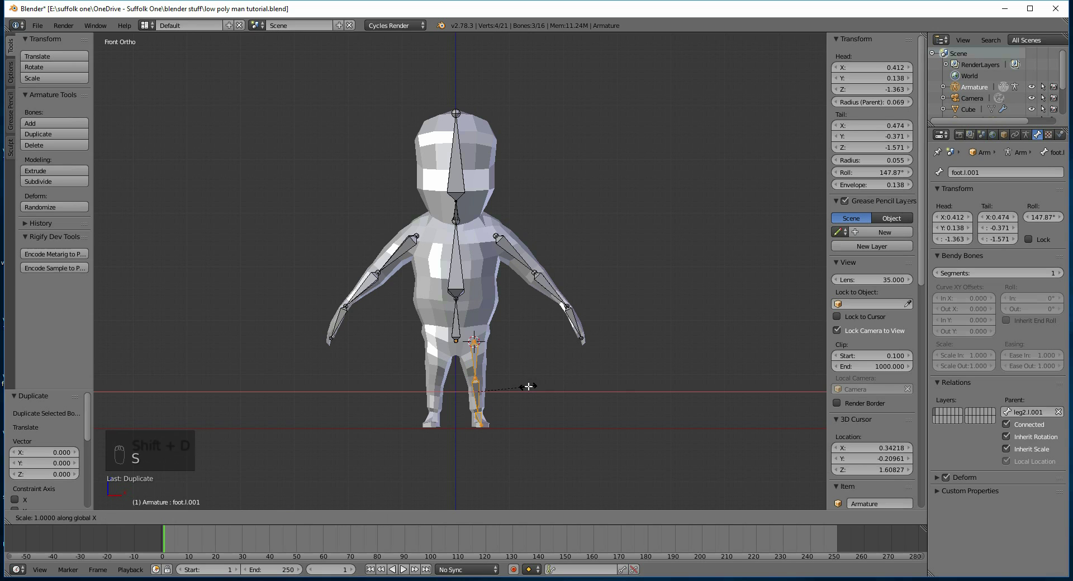
type("-1")
left_click(529, 386)
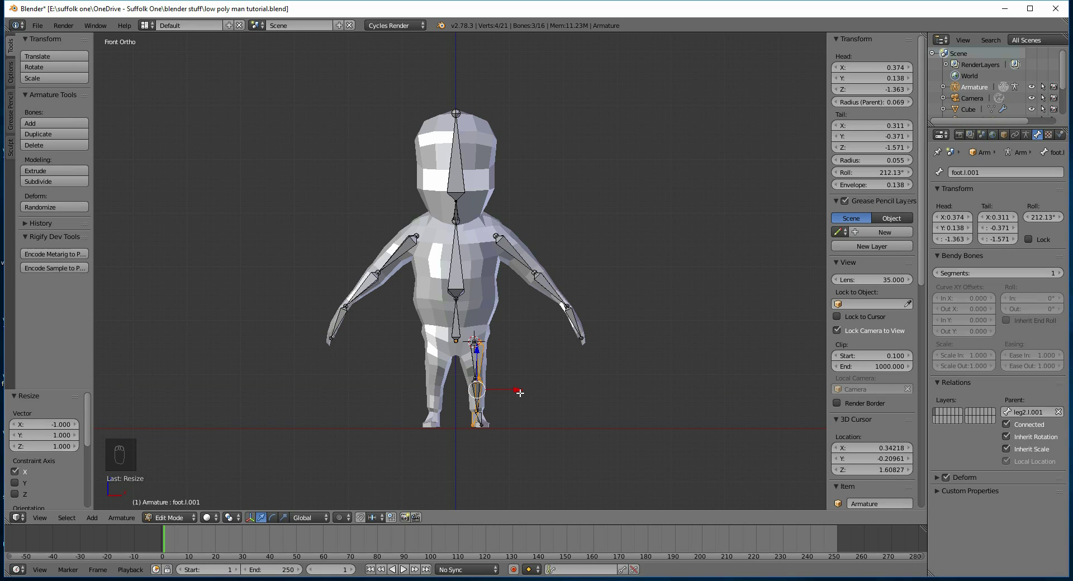
left_click(471, 382)
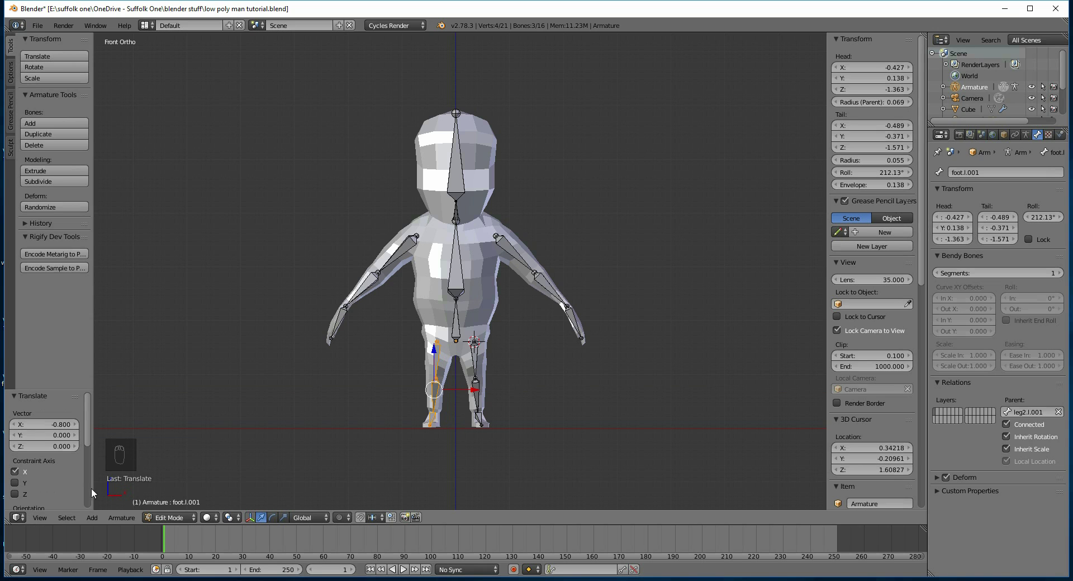
left_click(123, 518)
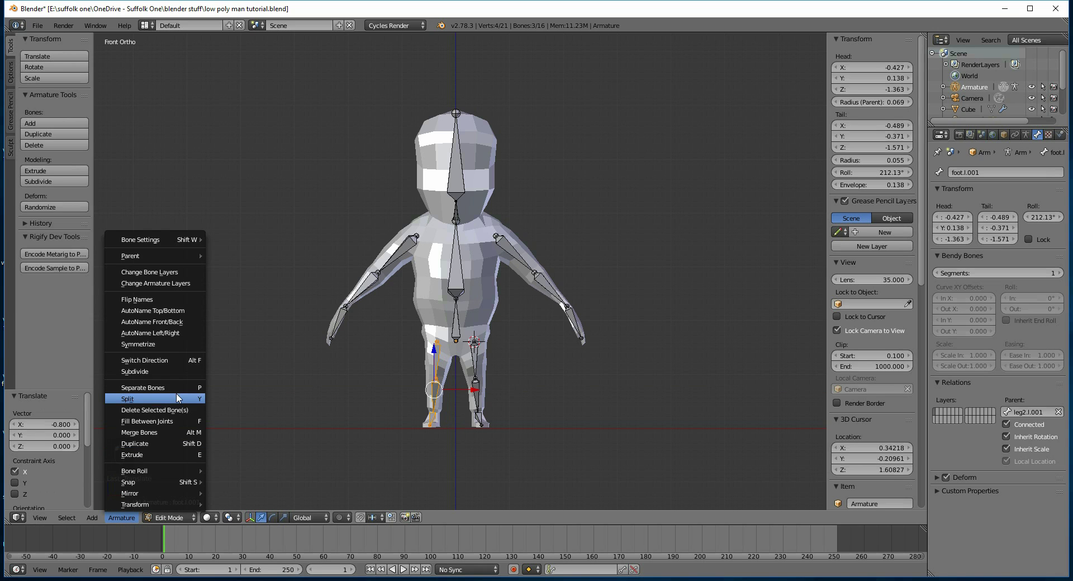
left_click(139, 300)
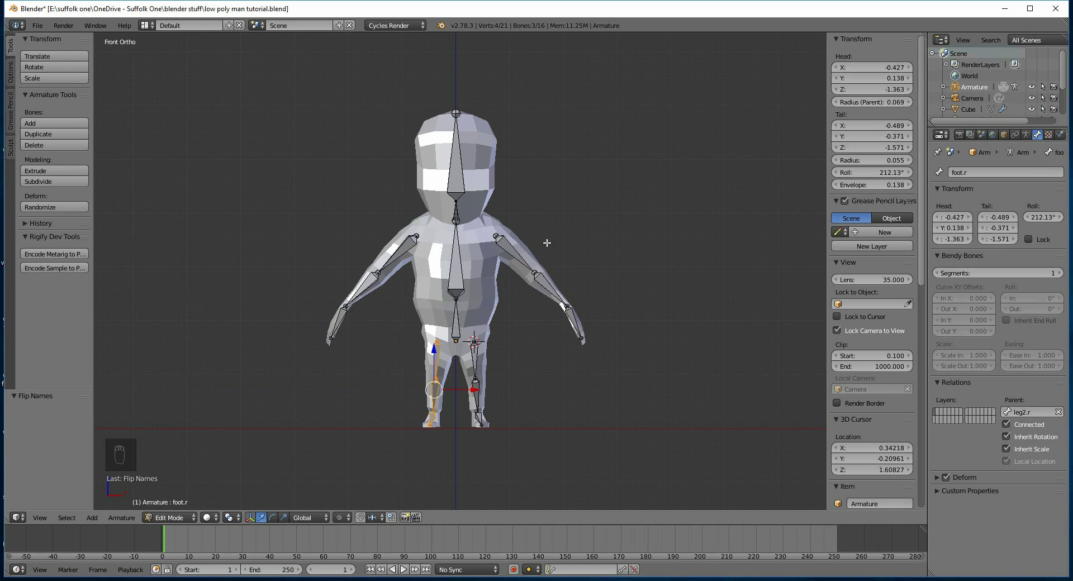
Parent both upper arm bones (arm.l, arm.r) to the torso bone Bone.001 with Keep Offset
right_click(508, 249)
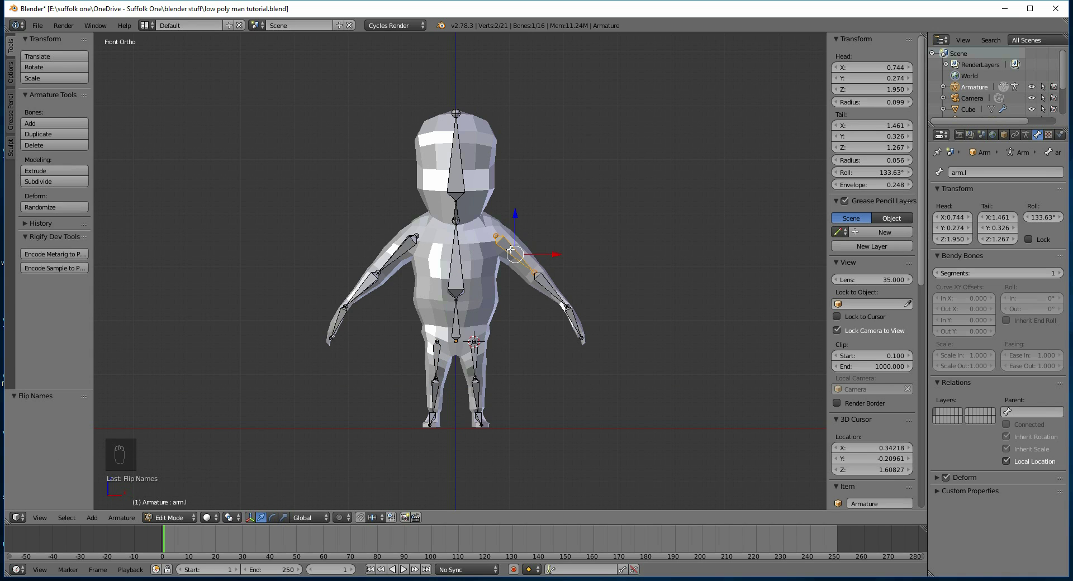
right_click(455, 276)
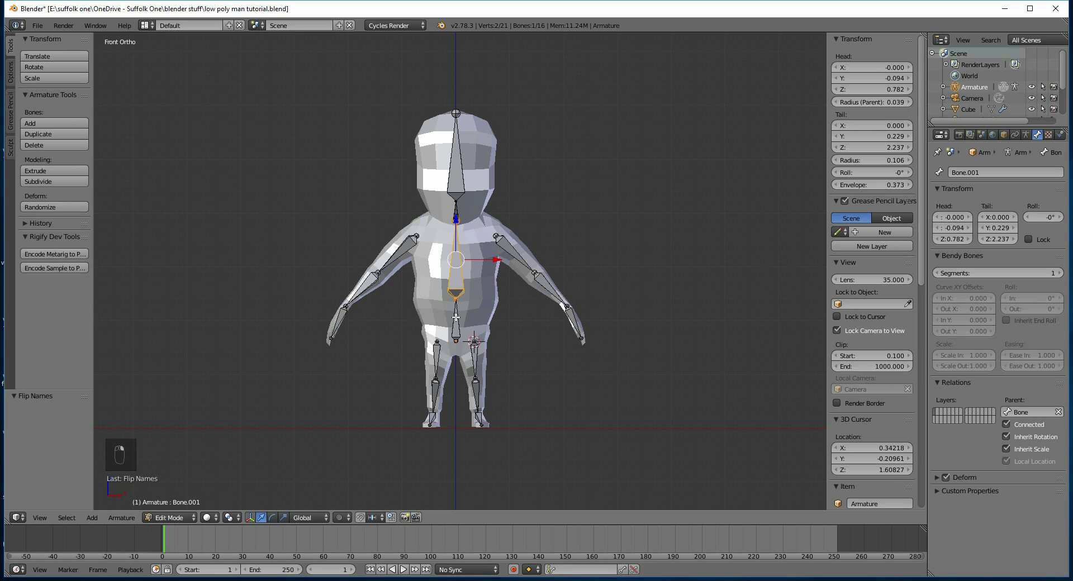
right_click(512, 250)
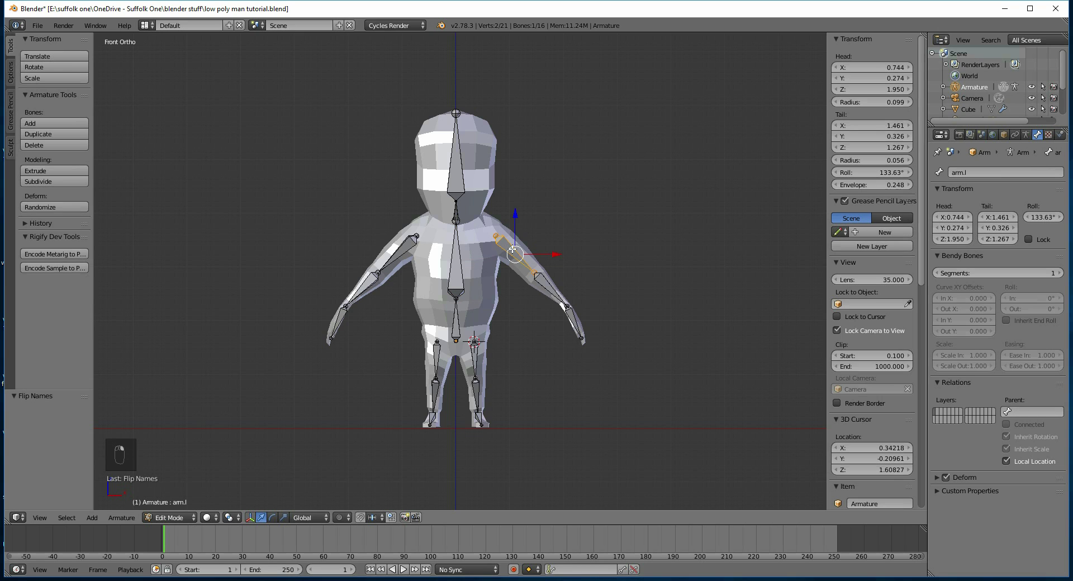
right_click(399, 254, "shift")
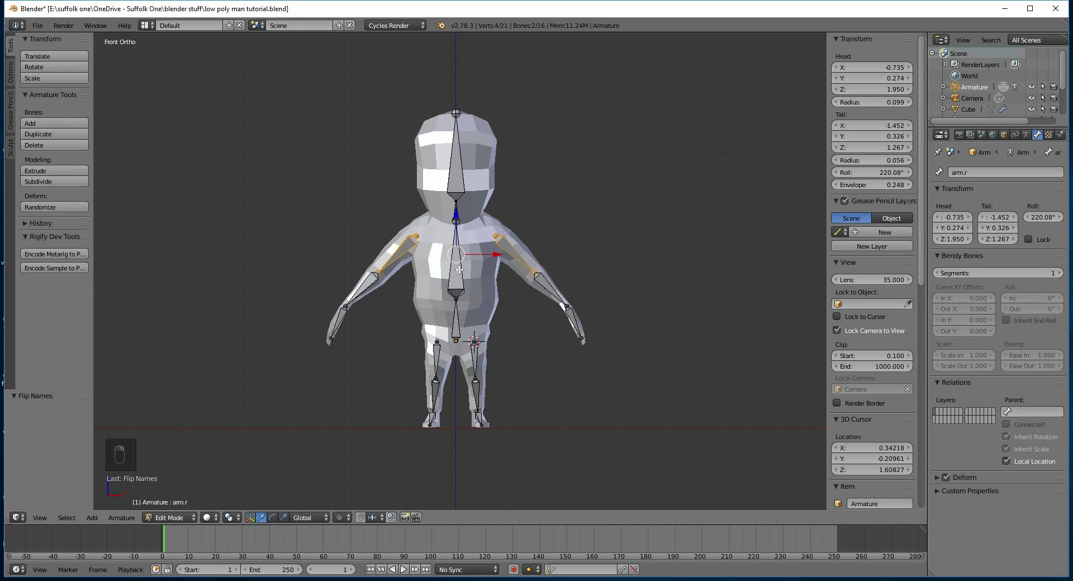
right_click(458, 275, "shift")
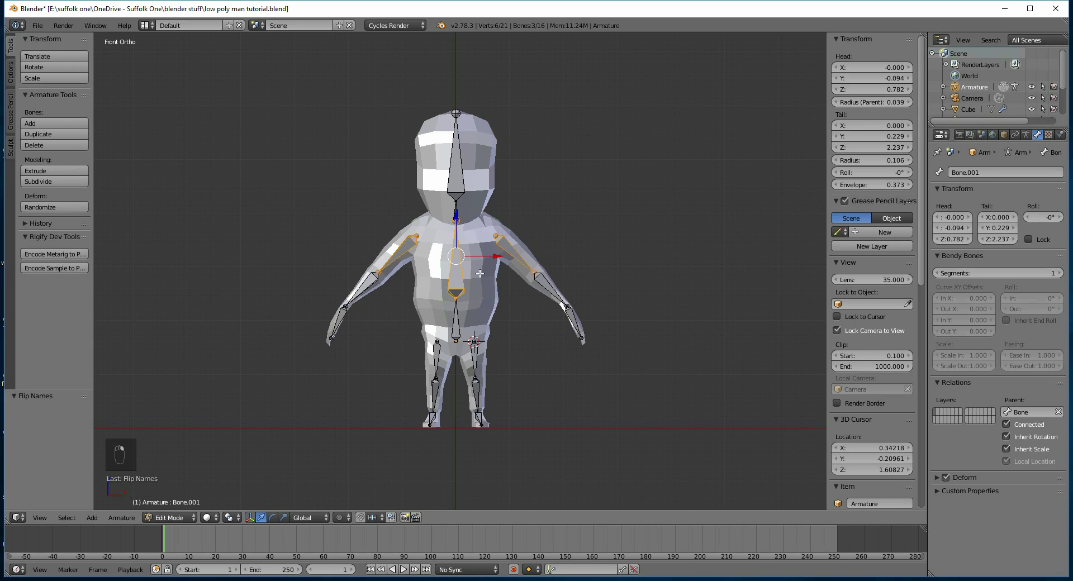
key("ctrl+p")
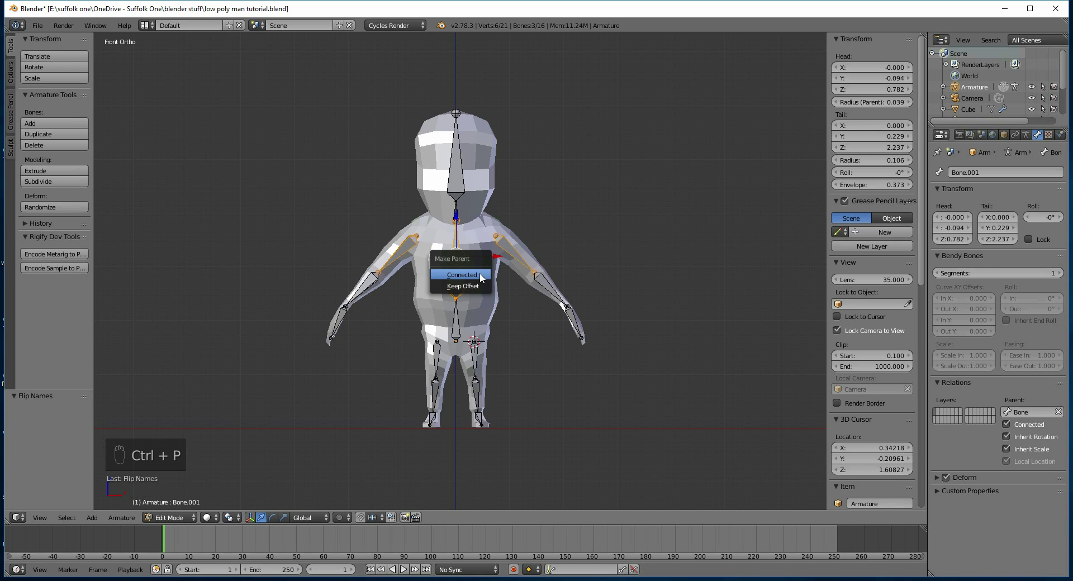
left_click(480, 276)
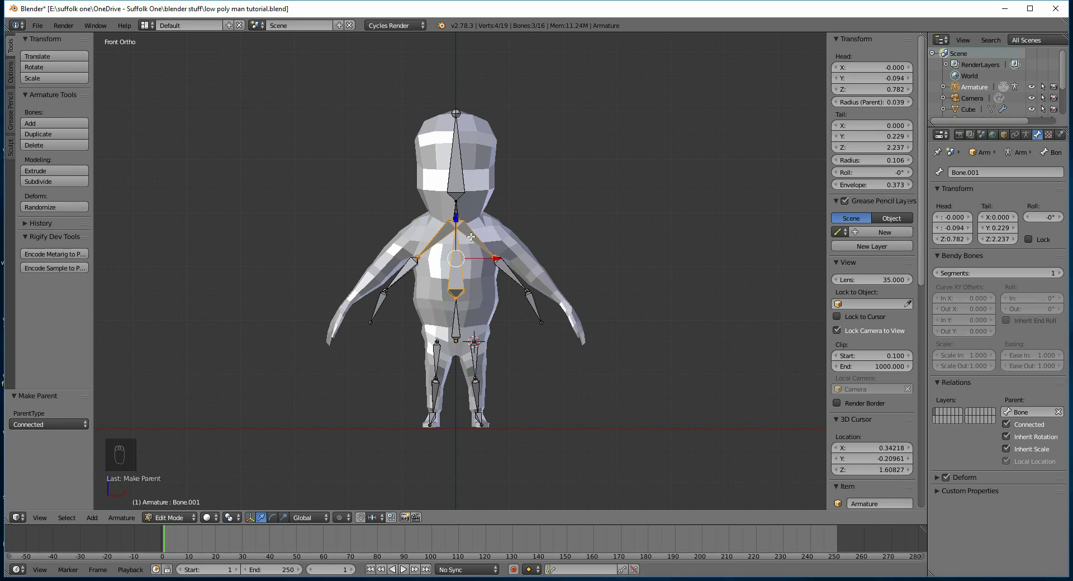
key("ctrl+z")
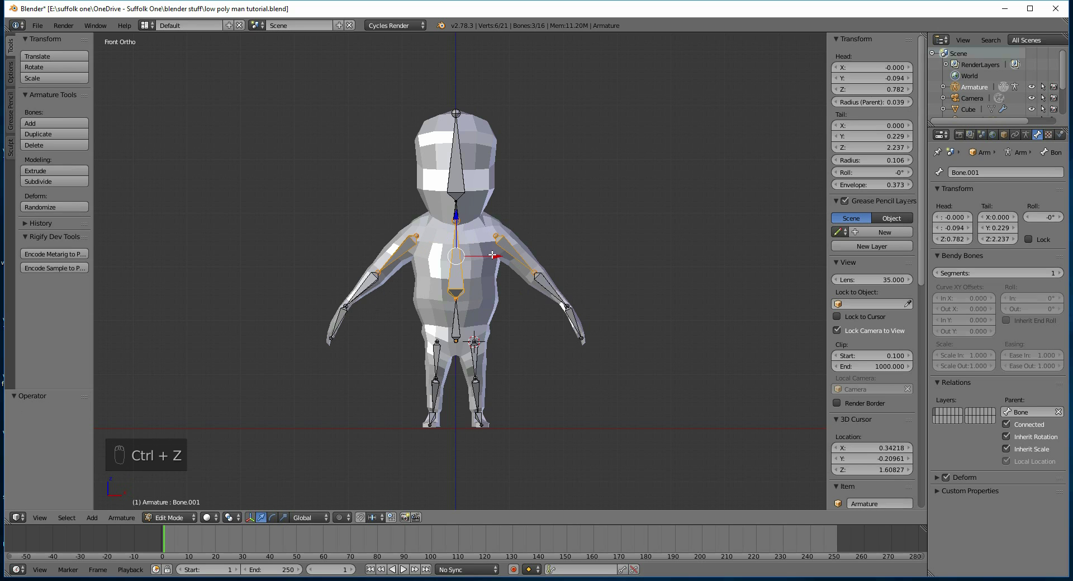
key("ctrl+p")
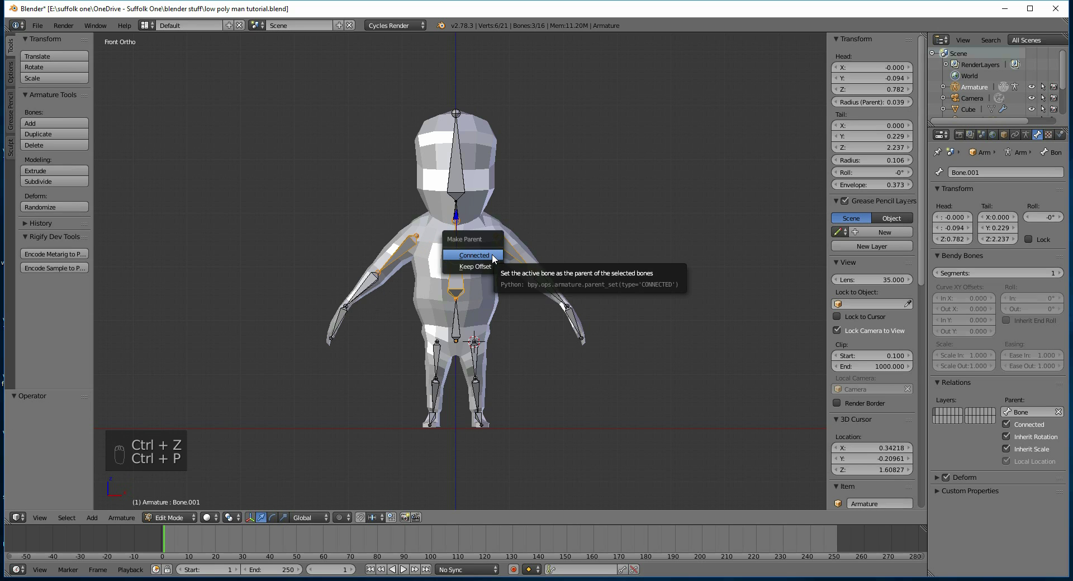
left_click(477, 266)
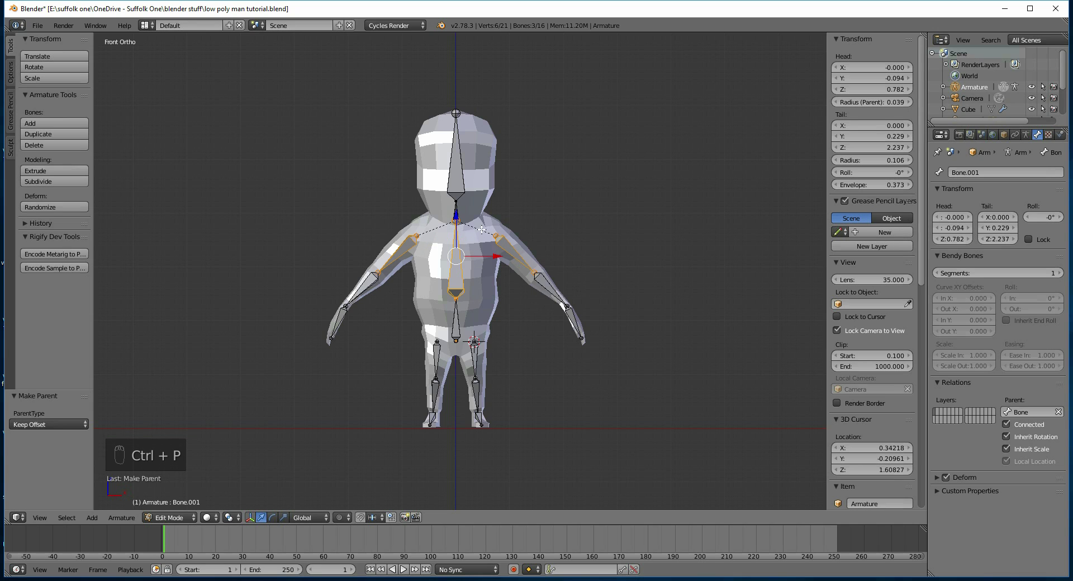
Parent both upper leg bones to the hip bone with Keep Offset
right_click(474, 358)
right_click(436, 361, "shift")
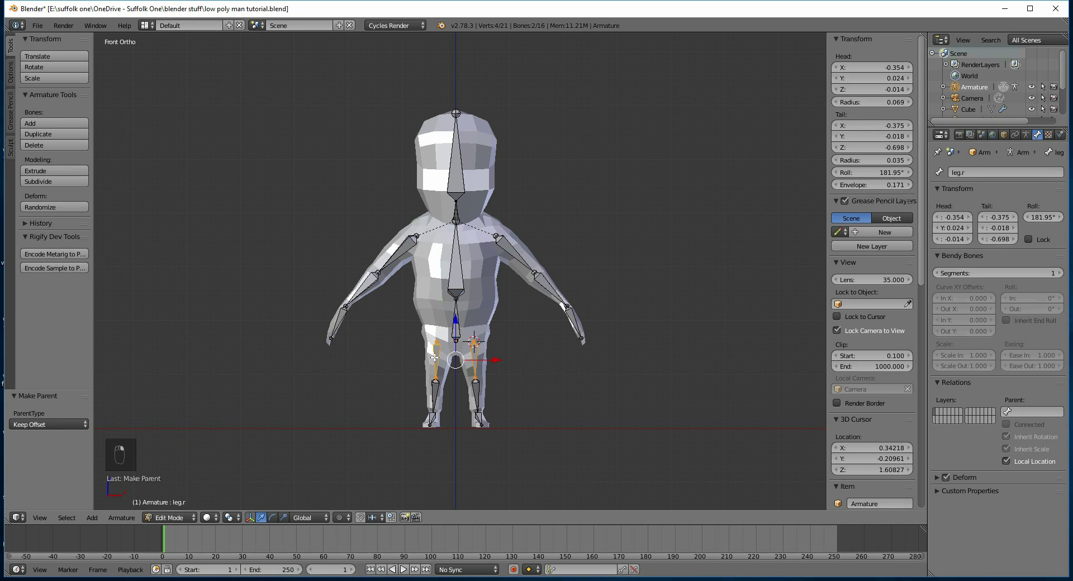
right_click(457, 333, "shift")
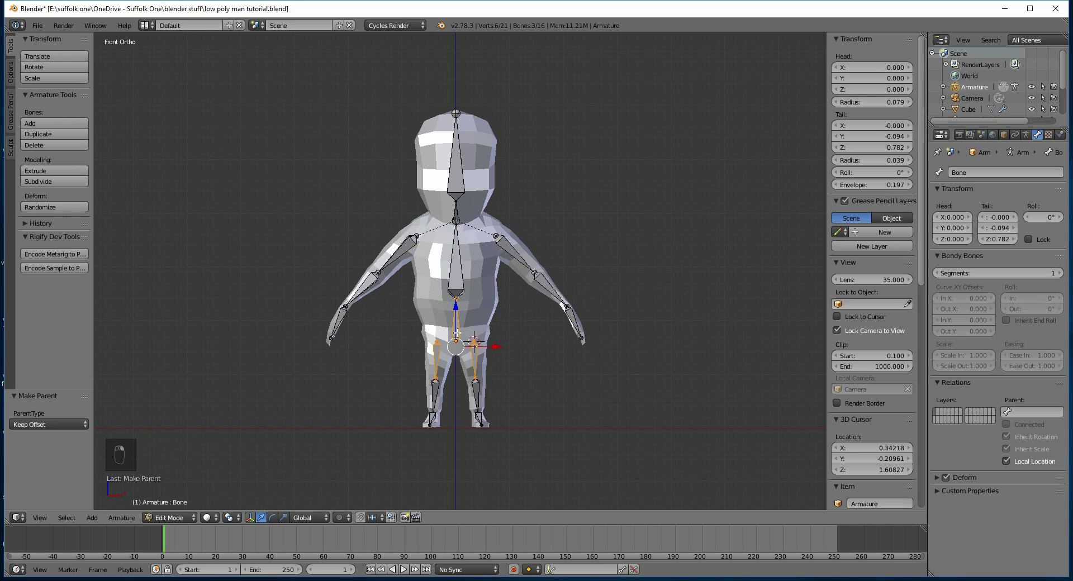
key("ctrl+p")
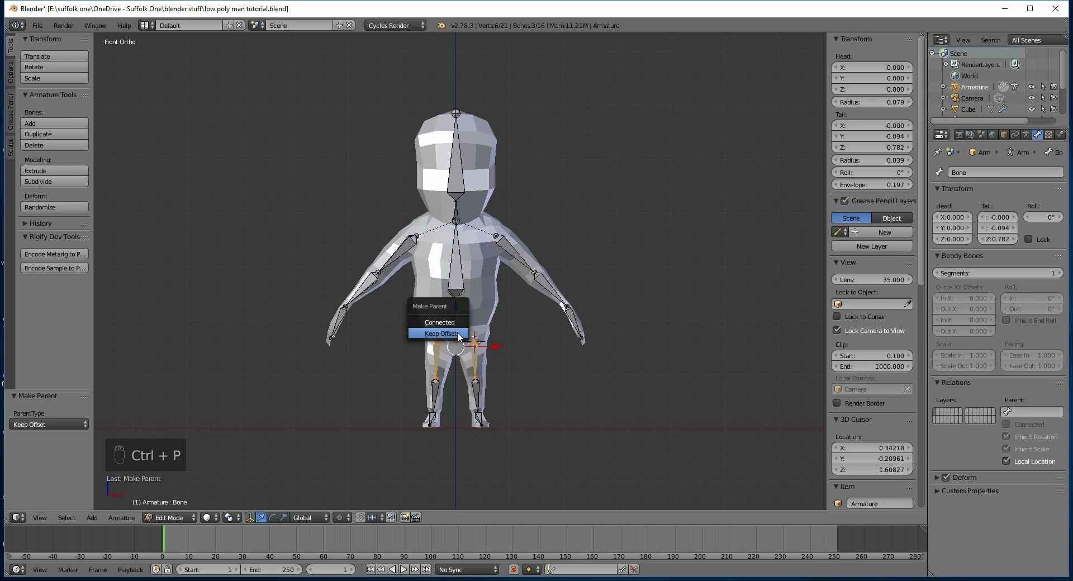
left_click(475, 334)
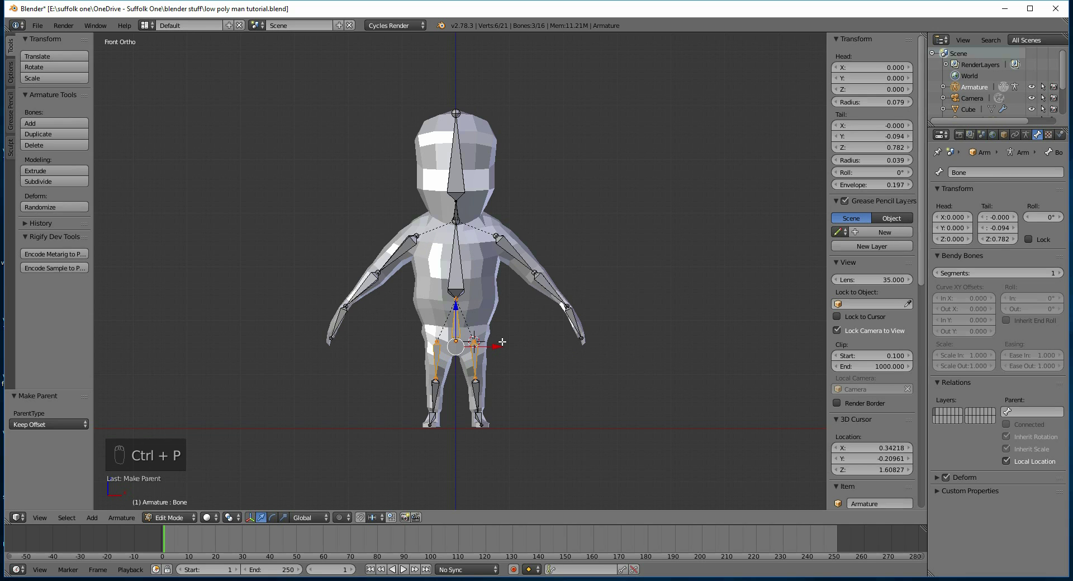
Enter Pose Mode and test-move the hip and left leg bones, cancelling each move
left_click(176, 519)
left_click(170, 479)
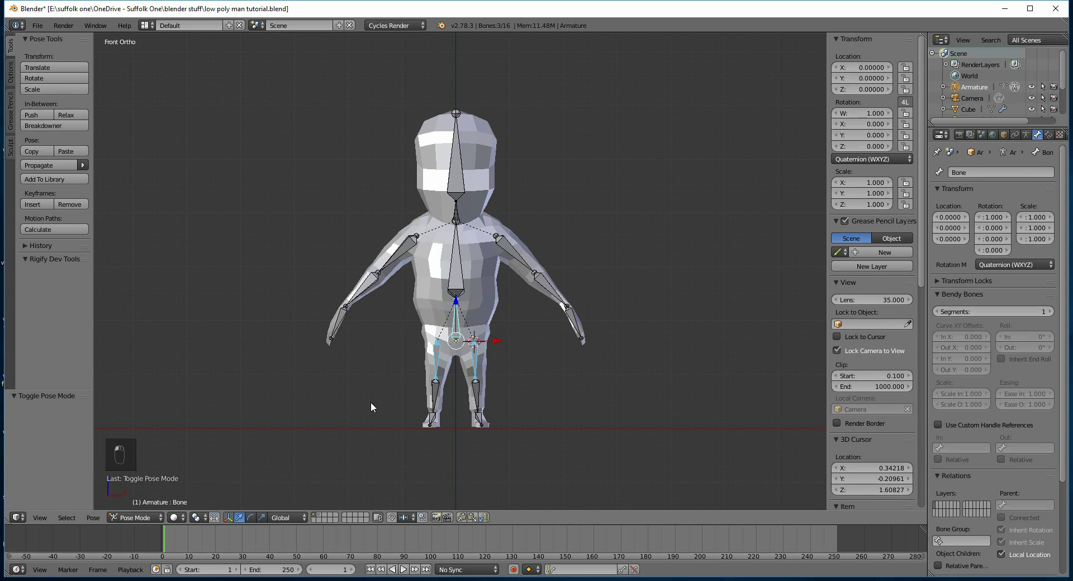
right_click(457, 334)
key("g")
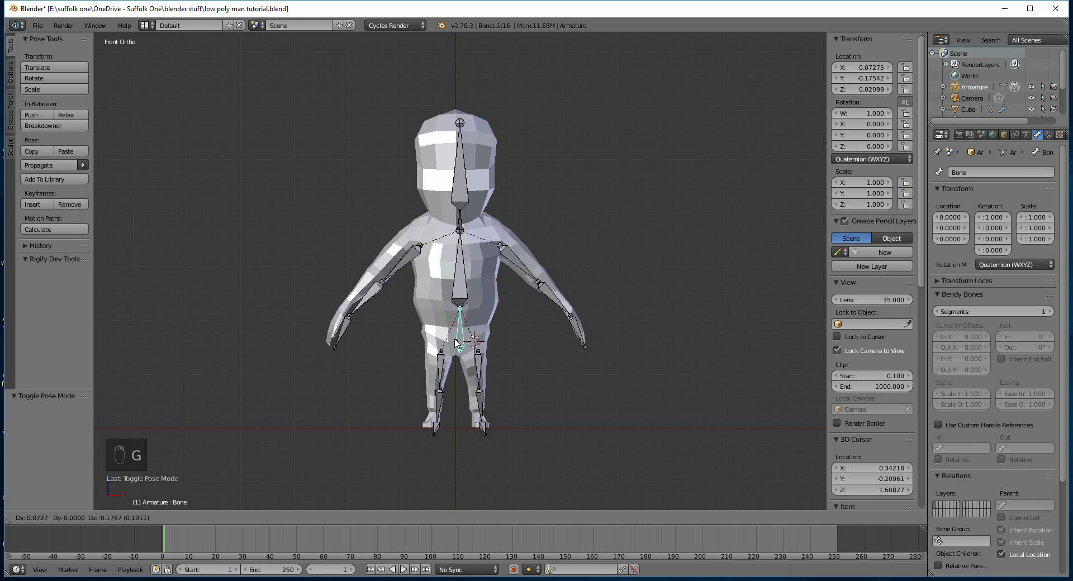
right_click(478, 354)
right_click(477, 354)
key("g")
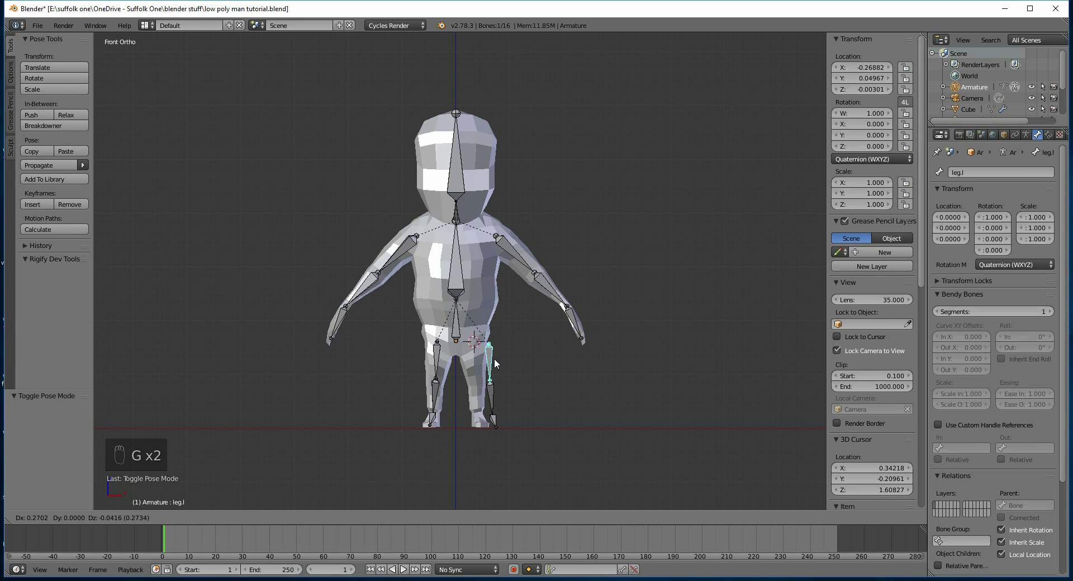
right_click(494, 363)
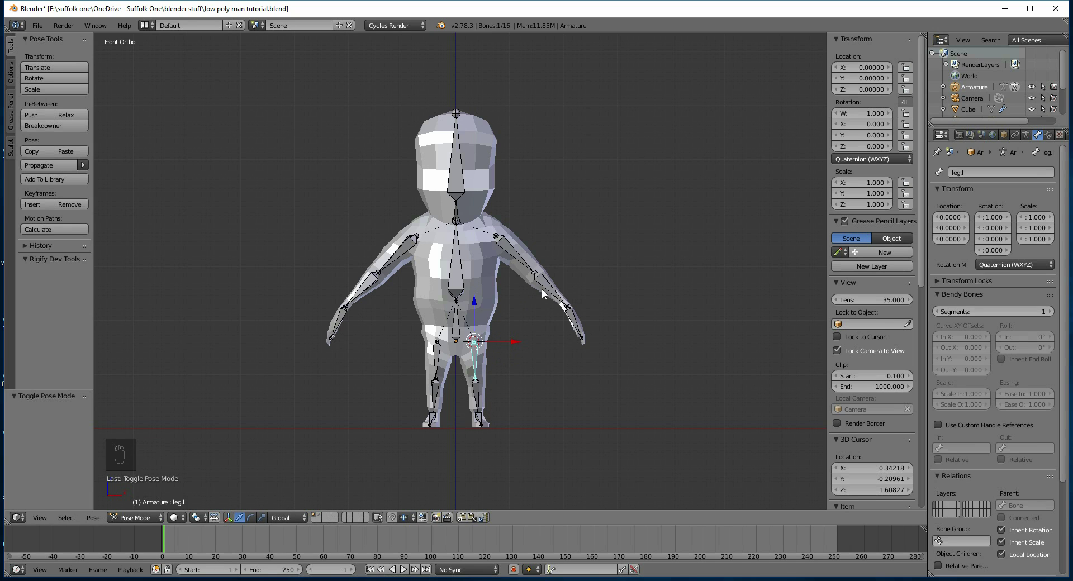
Select the character mesh and save a backup copy named with 'pre mirror ply'
right_click(495, 301)
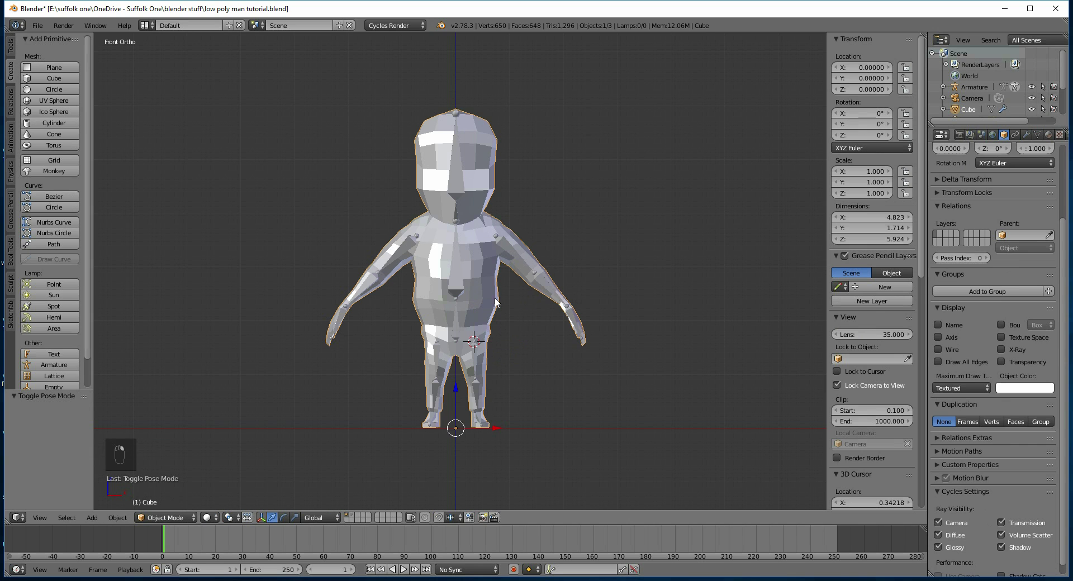
left_click(1027, 135)
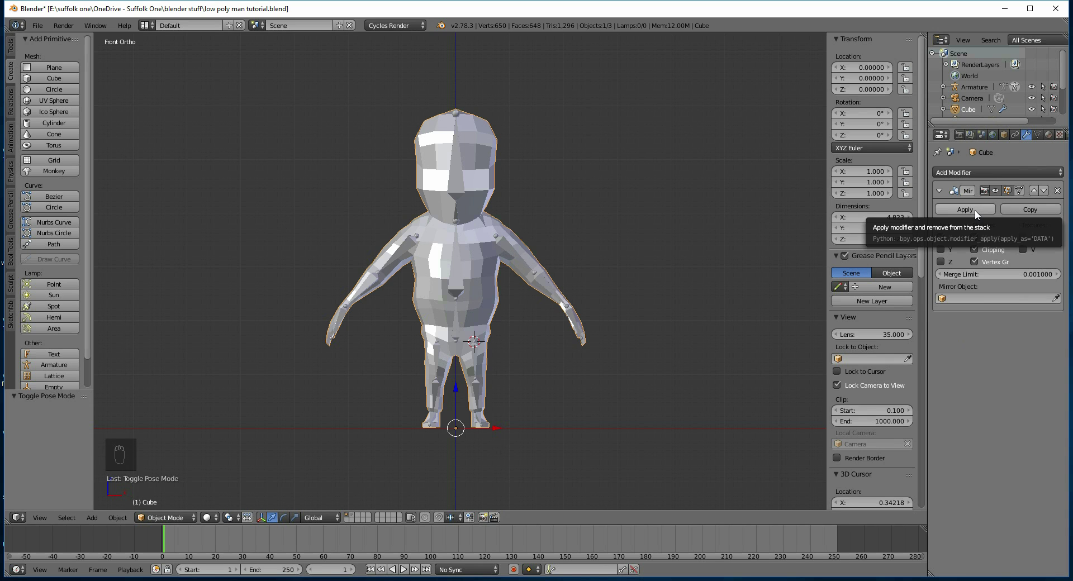
left_click(38, 26)
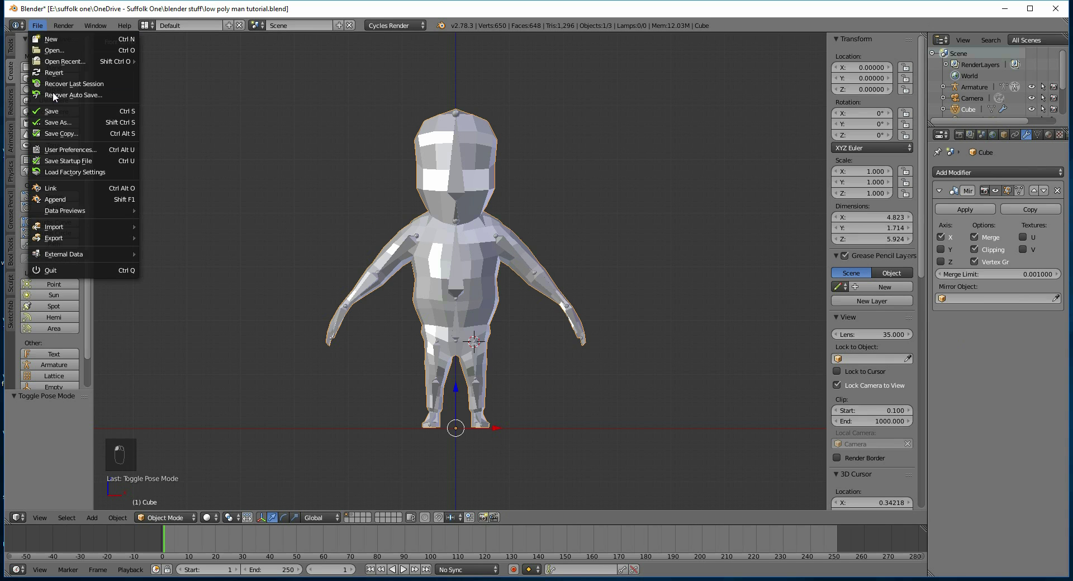
left_click(58, 123)
left_click(210, 67)
type("pre mirror ply")
key("Return")
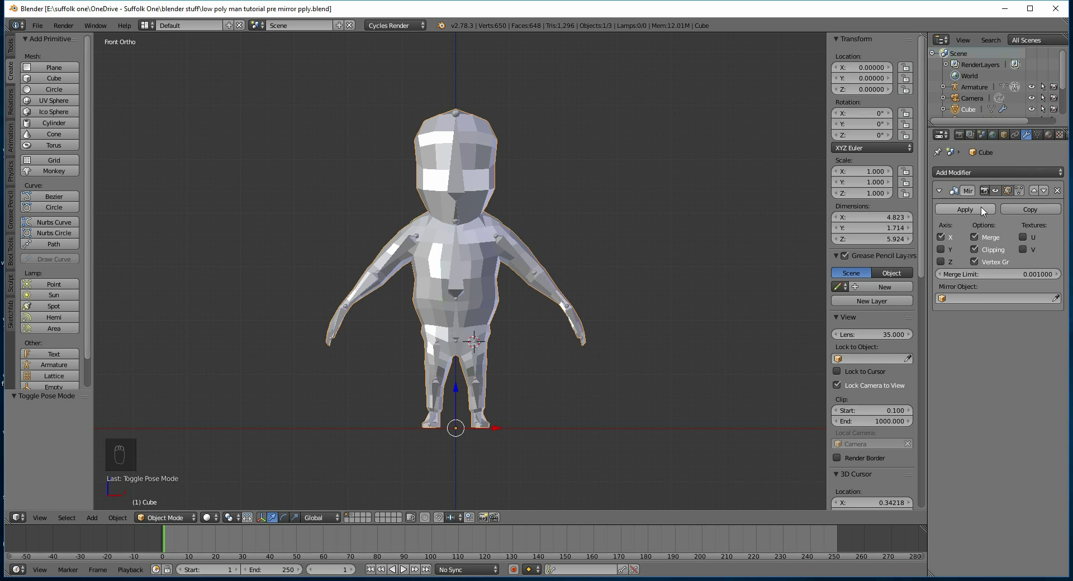
Apply the Mirror modifier and save as 'low poly man tutorial after mirror pply.blend'
left_click(965, 209)
left_click(37, 25)
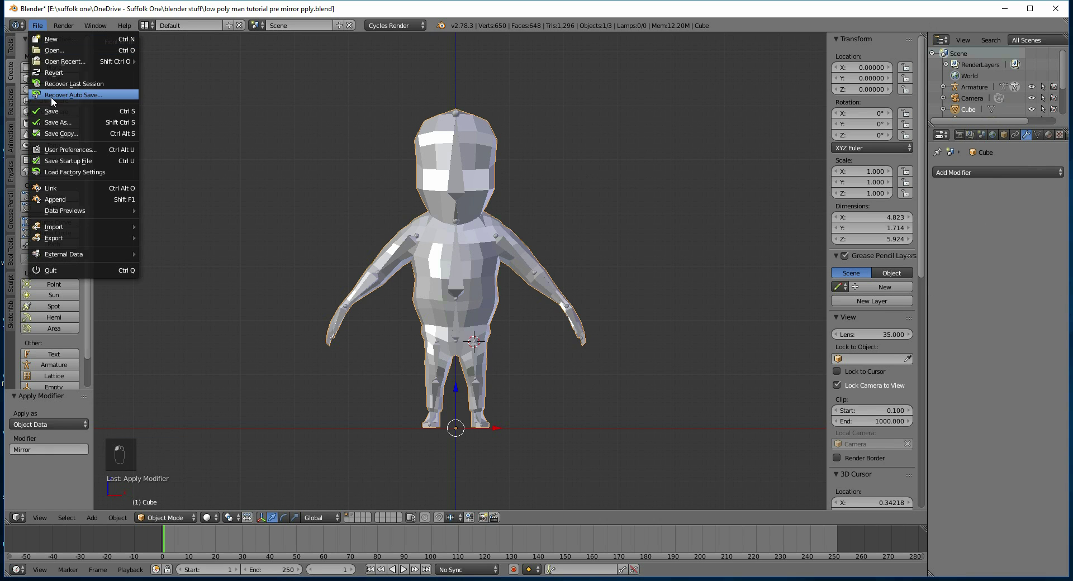
left_click(54, 123)
left_click(229, 68)
key("BackSpace")
key("BackSpace")
key("BackSpace")
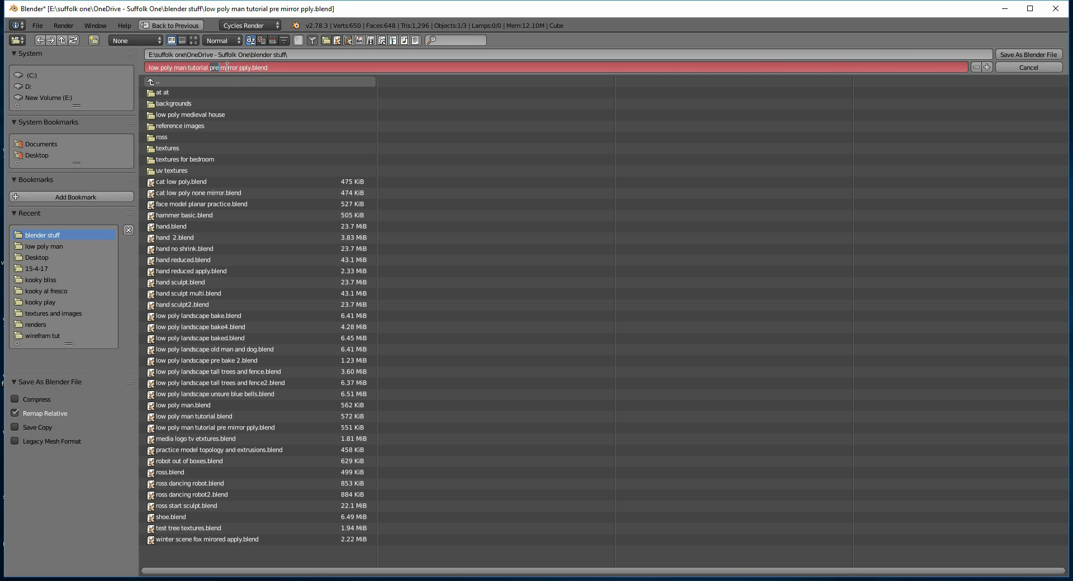
type("after")
key("Return")
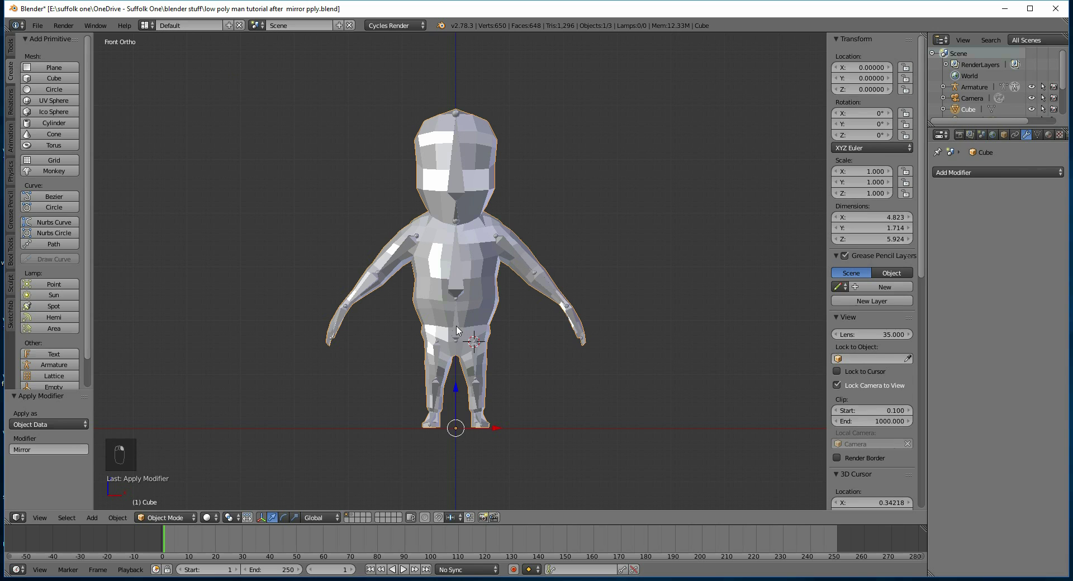
Return to Object Mode and parent the mesh to the armature With Automatic Weights
right_click(457, 330)
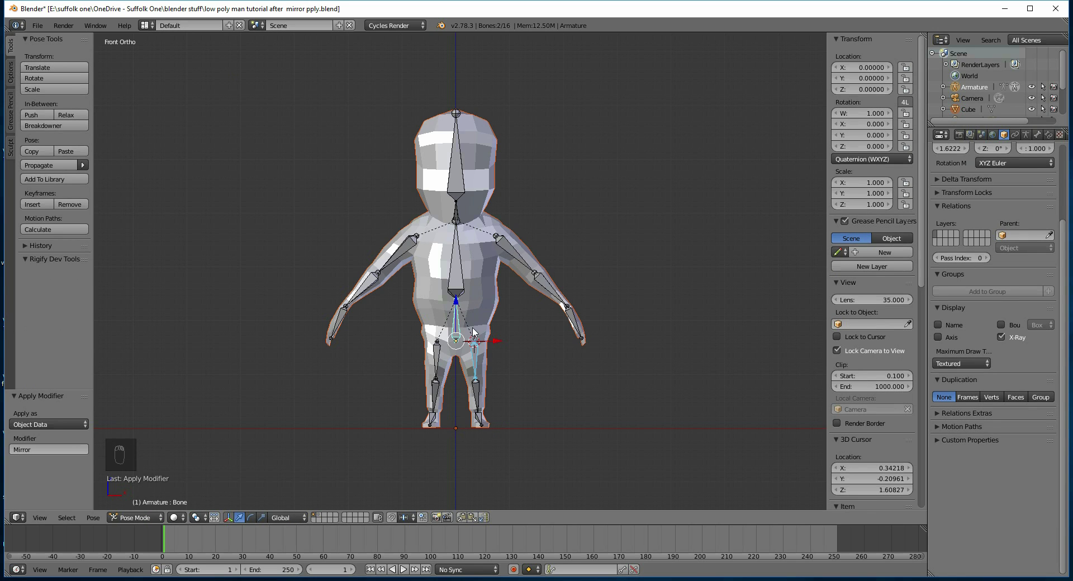
left_click(139, 517)
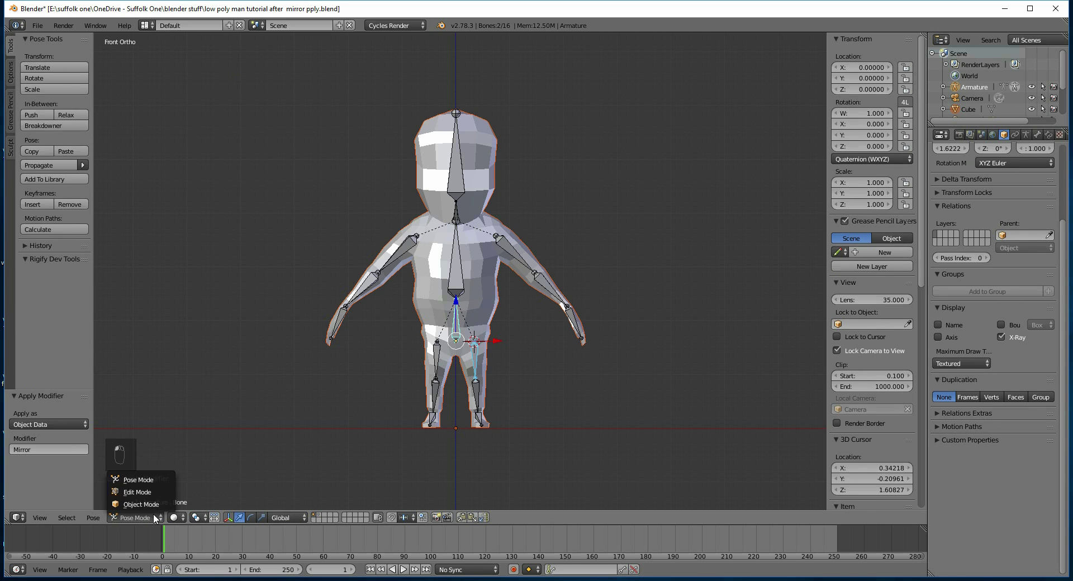
left_click(141, 504)
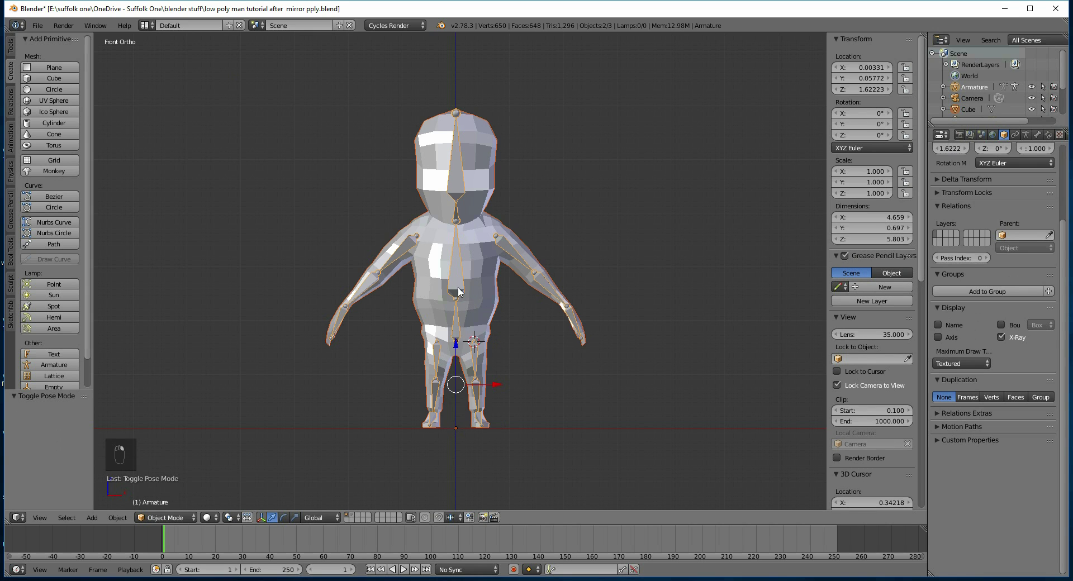
key("ctrl+p")
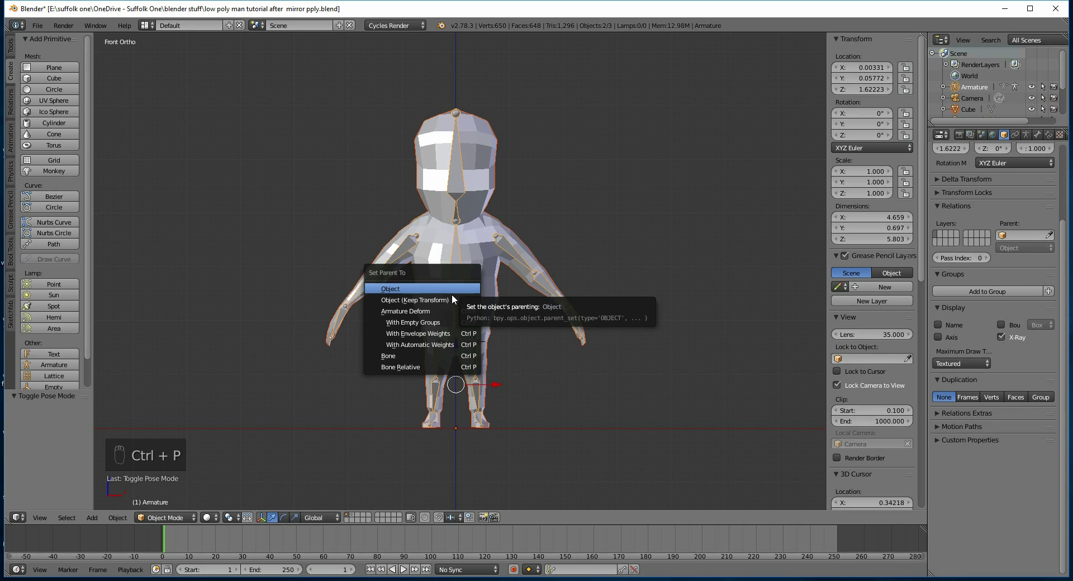
left_click(447, 345)
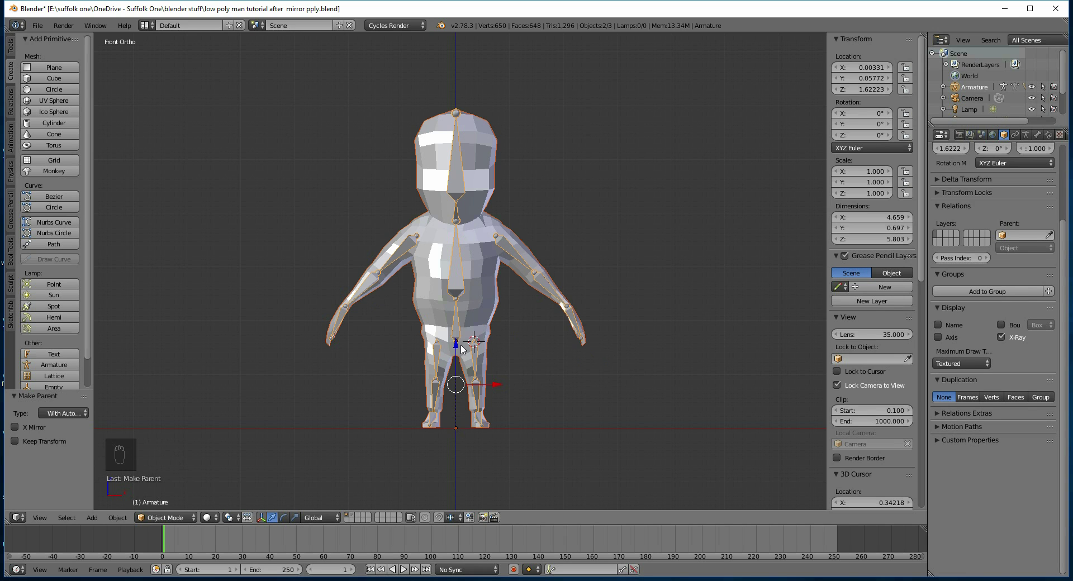
right_click(522, 271)
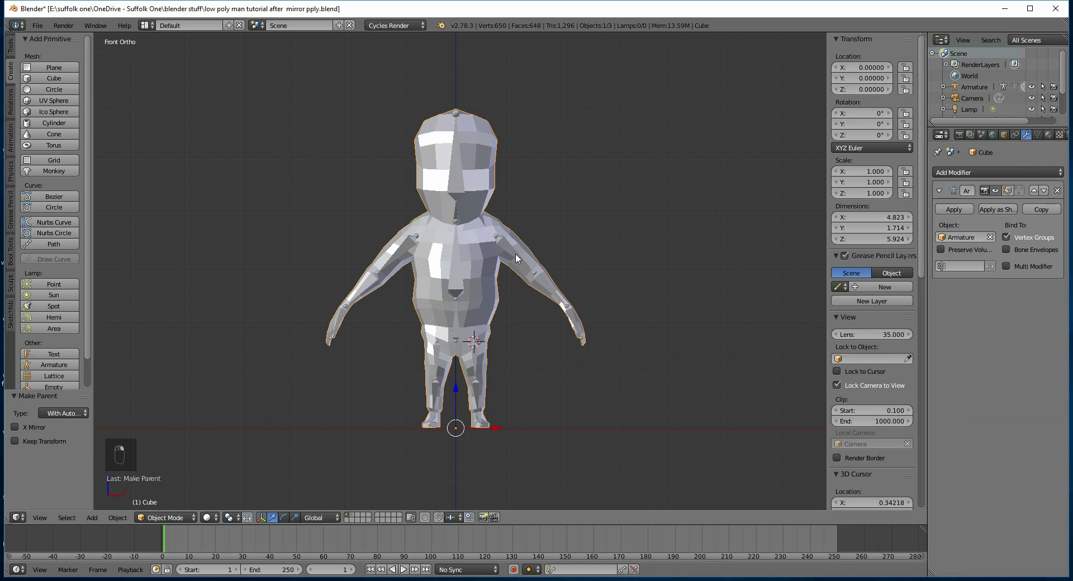
In Pose Mode, lean the torso bone Bone.001 by rotating it around the Y axis
right_click(456, 278)
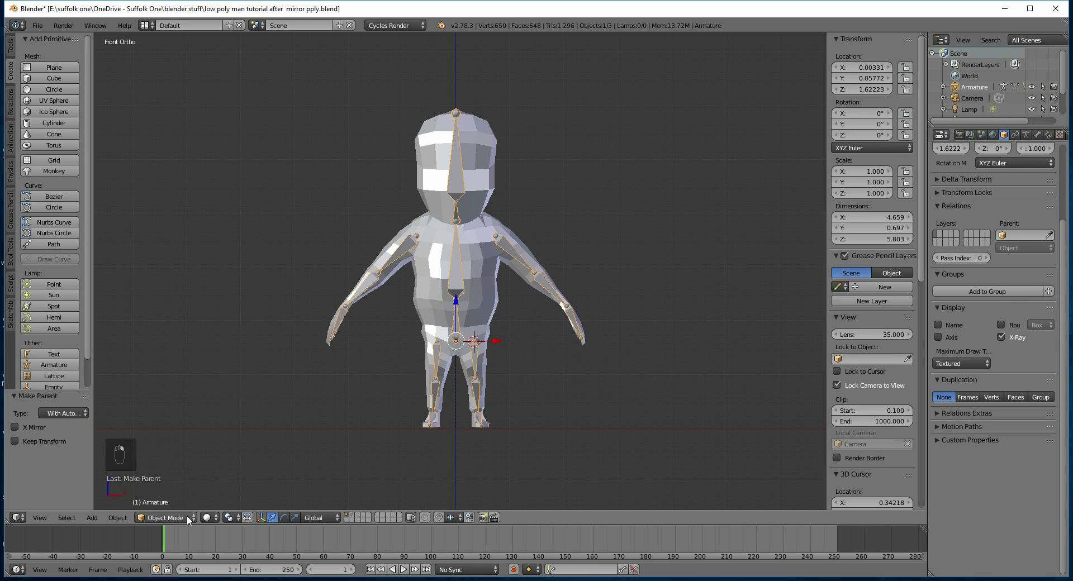
left_click(164, 518)
left_click(162, 481)
right_click(458, 282)
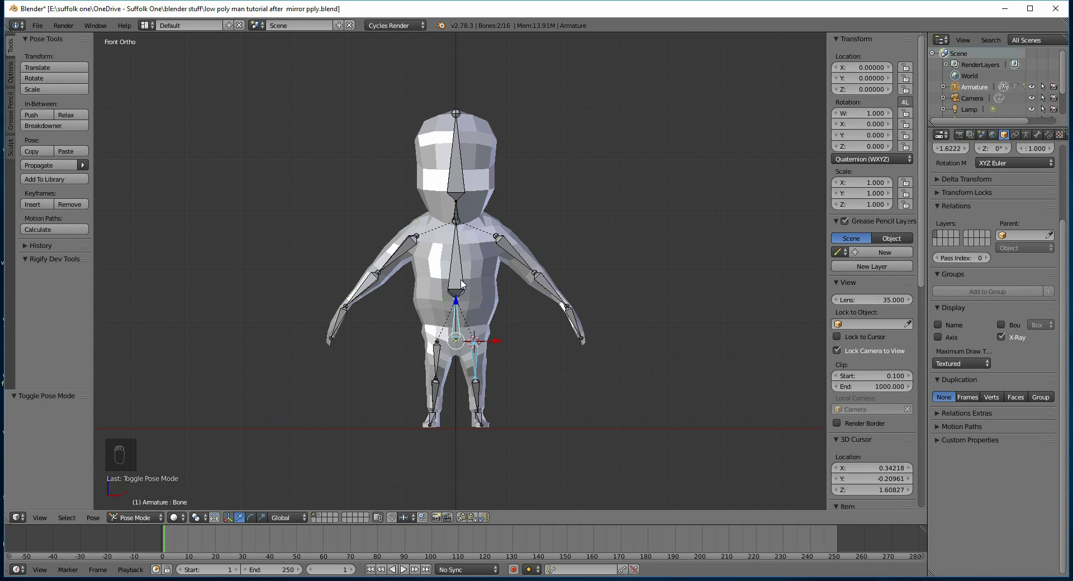
mouse_move(459, 282)
middle_mouse_down()
mouse_move(499, 331)
mouse_move(460, 293)
middle_mouse_up()
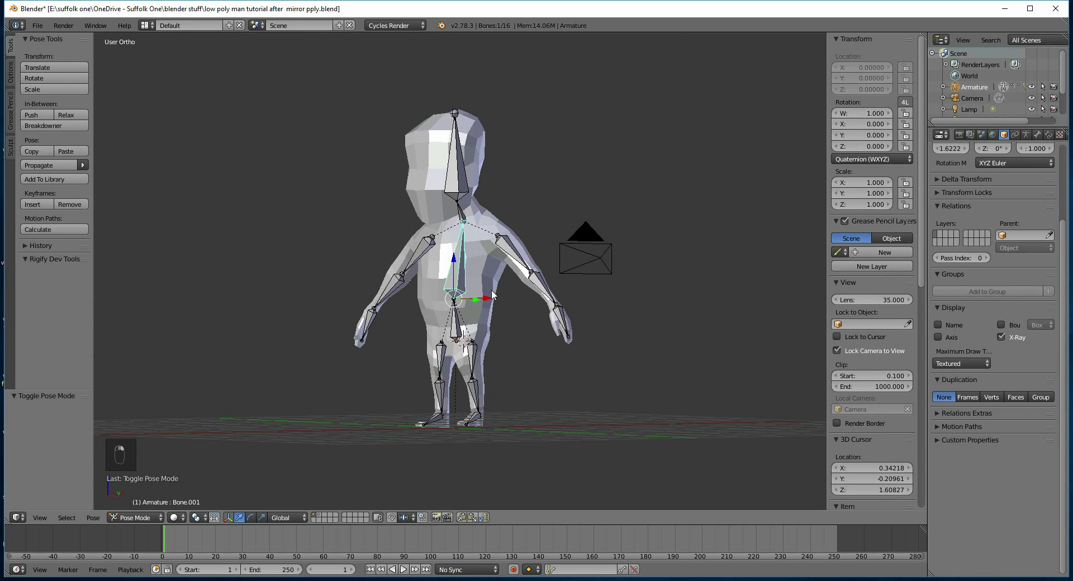
key("r")
key("y")
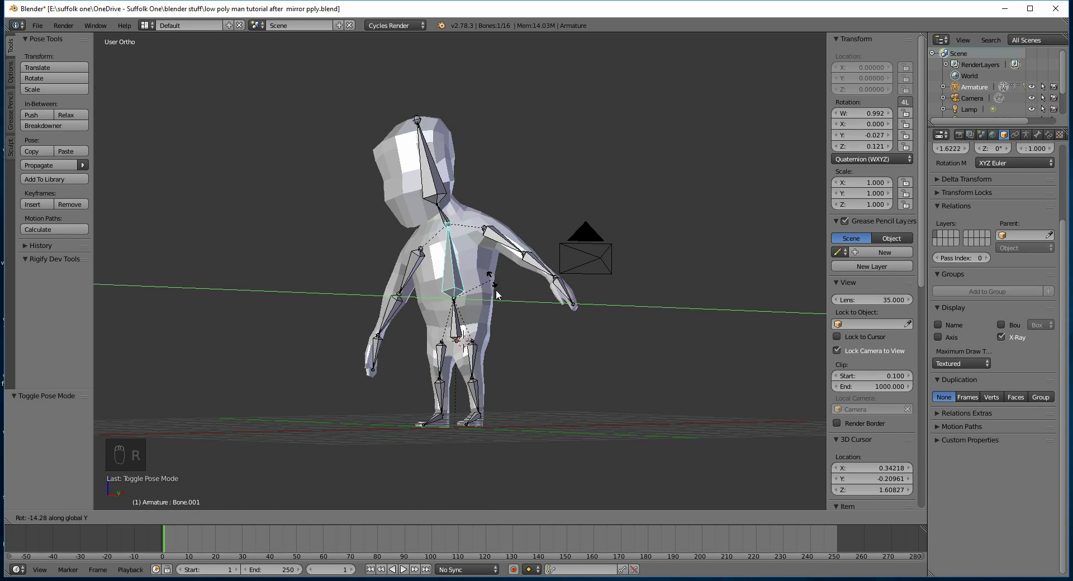
left_click(489, 288)
Bend the left lower leg bone leg2.l by rotating it around the X axis
right_click(477, 357)
middle_click_drag(488, 358, 456, 394)
right_click(500, 369)
key("r")
key("x")
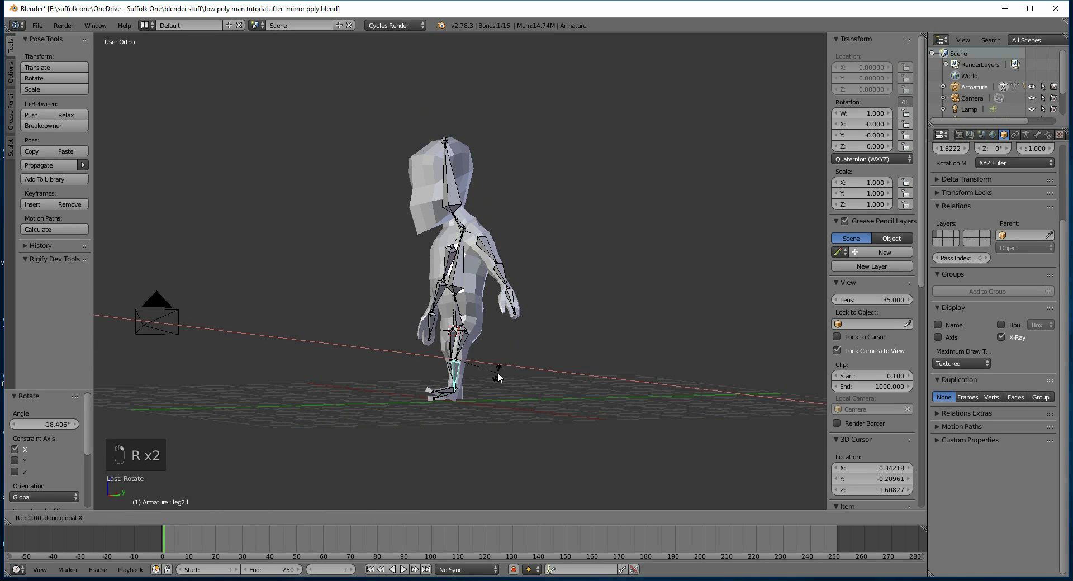
left_click(525, 363)
Swing the left arm bone arm.l by rotating it around the X axis
middle_click_drag(524, 363, 464, 352)
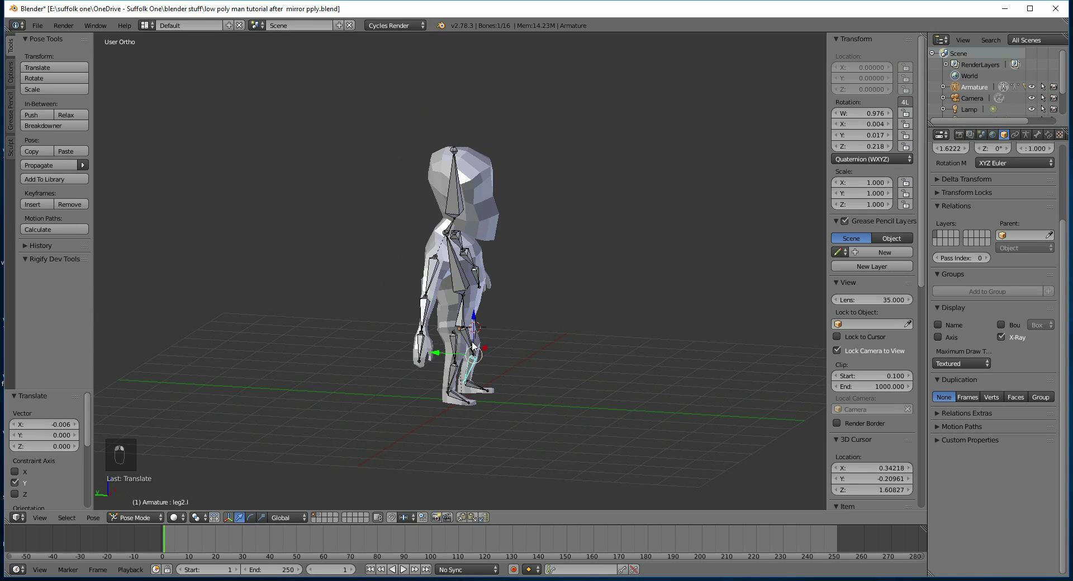
right_click(457, 344)
key("r")
key("x")
left_click(339, 375)
middle_click_drag(340, 375, 486, 252)
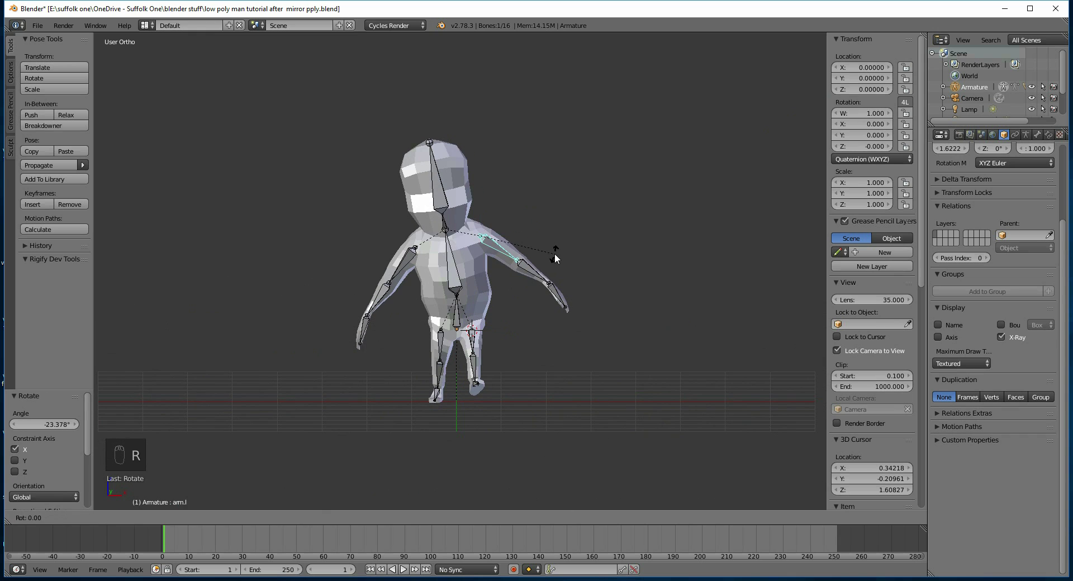